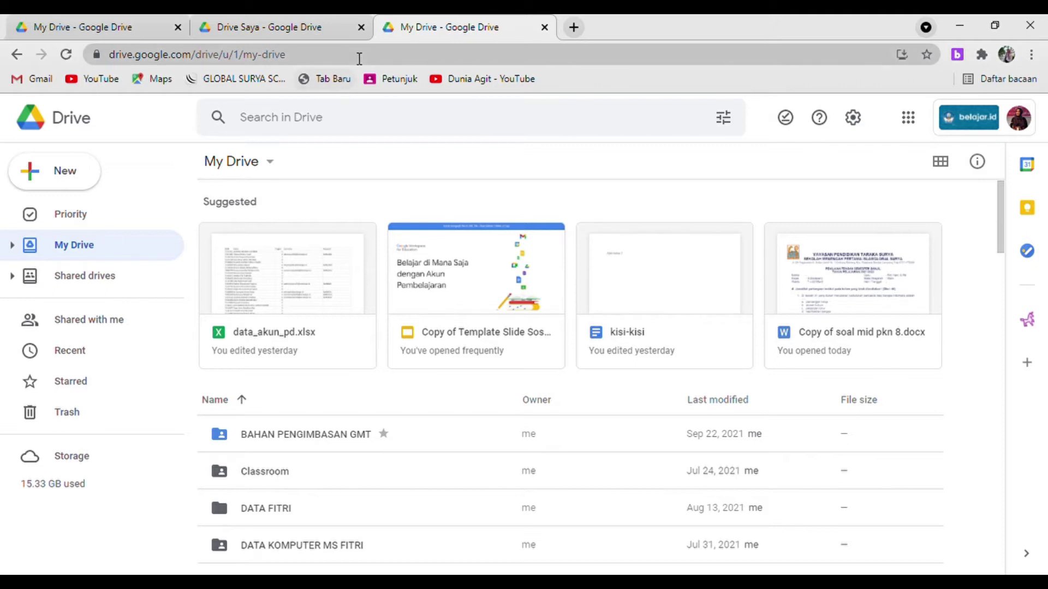
Close the redundant Drive Saya browser tab and return to the second My Drive tab
click(361, 27)
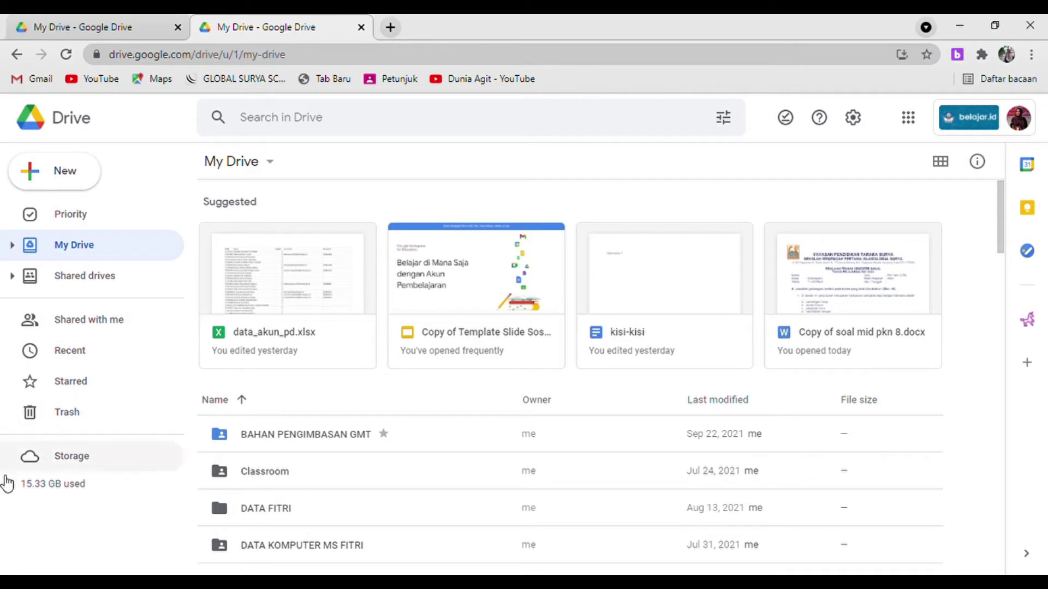
click(82, 23)
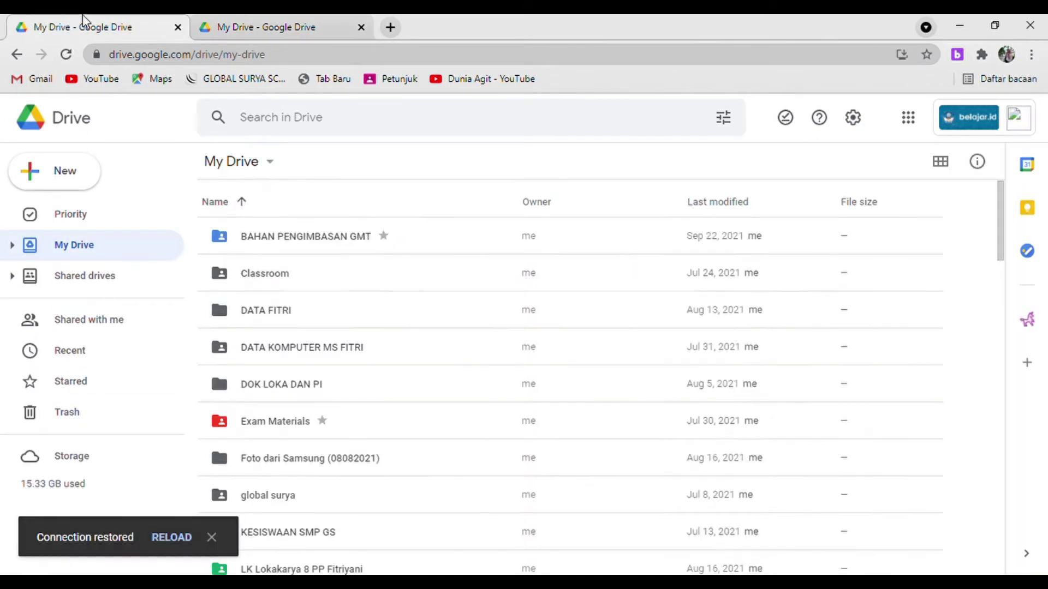
click(264, 26)
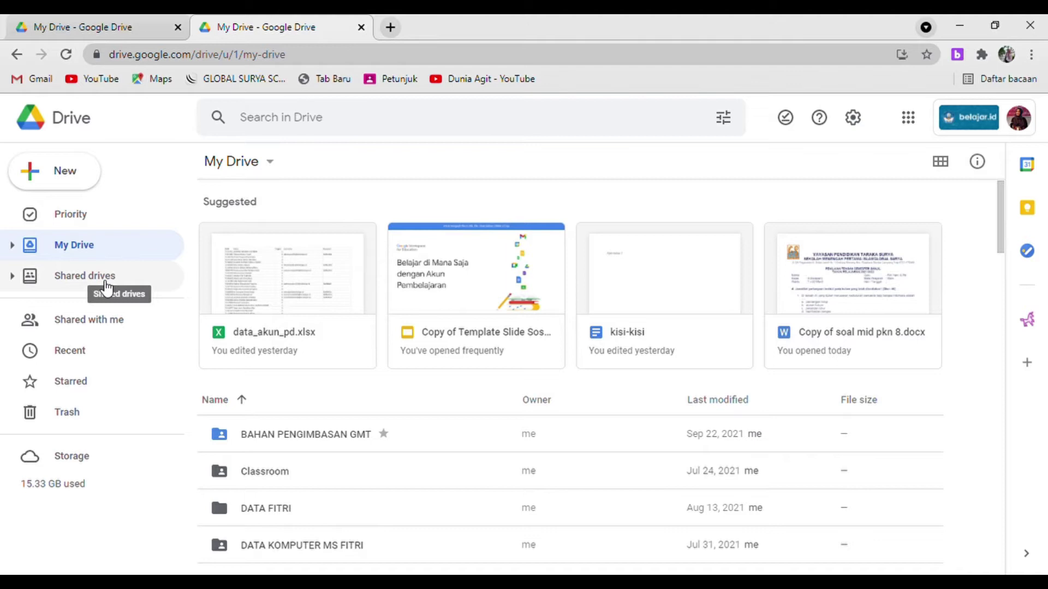
Look through the shared drives, the Priority page with its workspaces, and the My Drive folder list
click(69, 283)
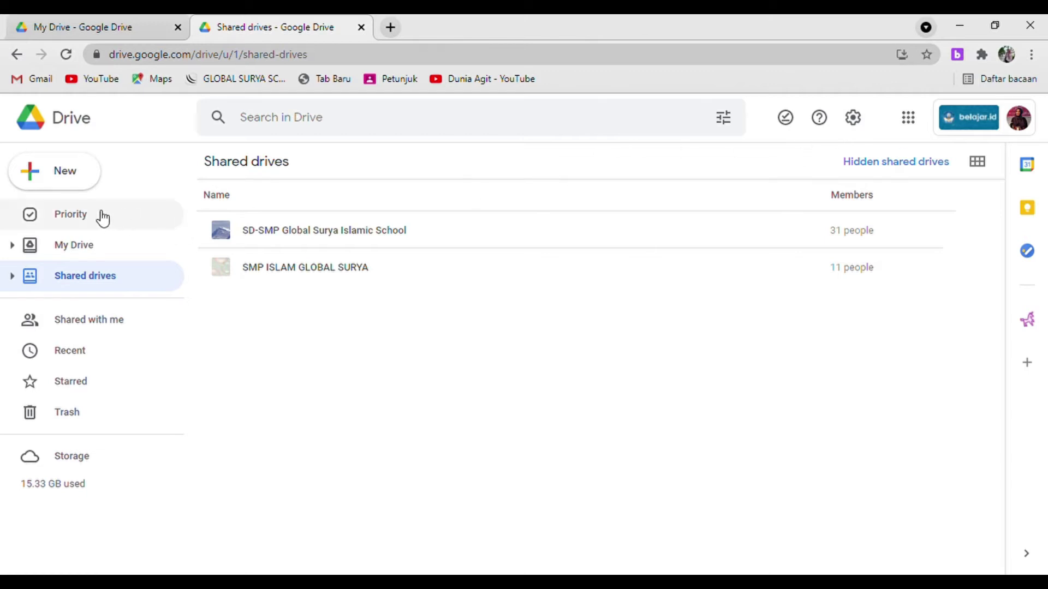
click(71, 218)
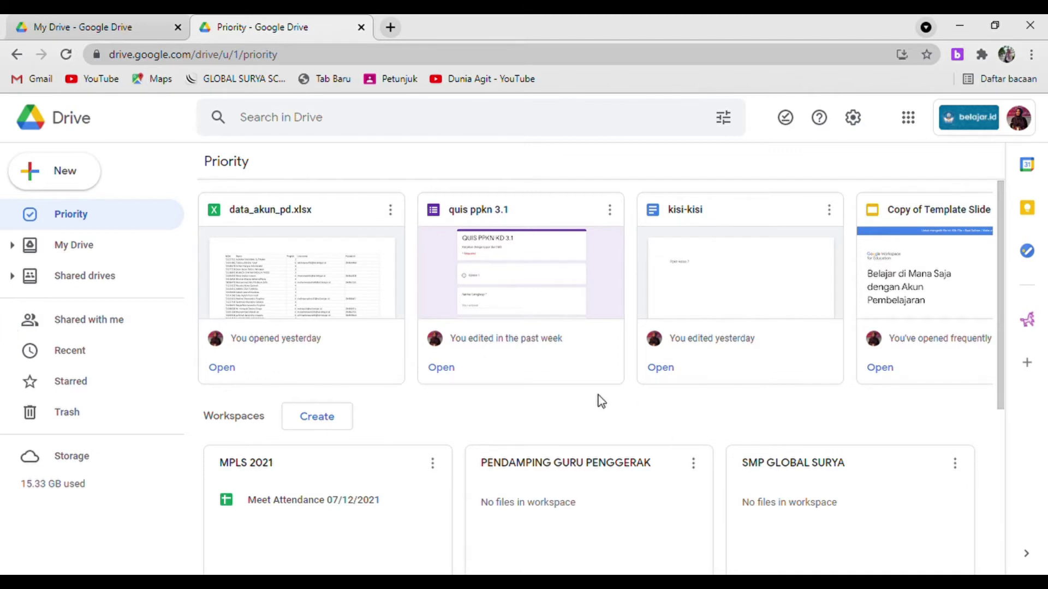
scroll(598, 395, down, 3)
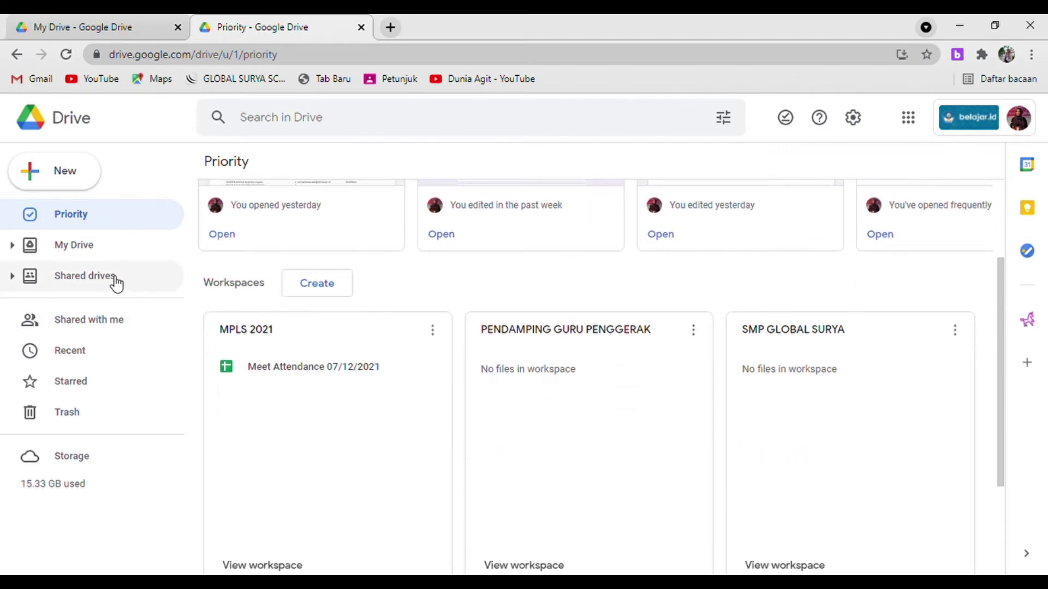
click(79, 251)
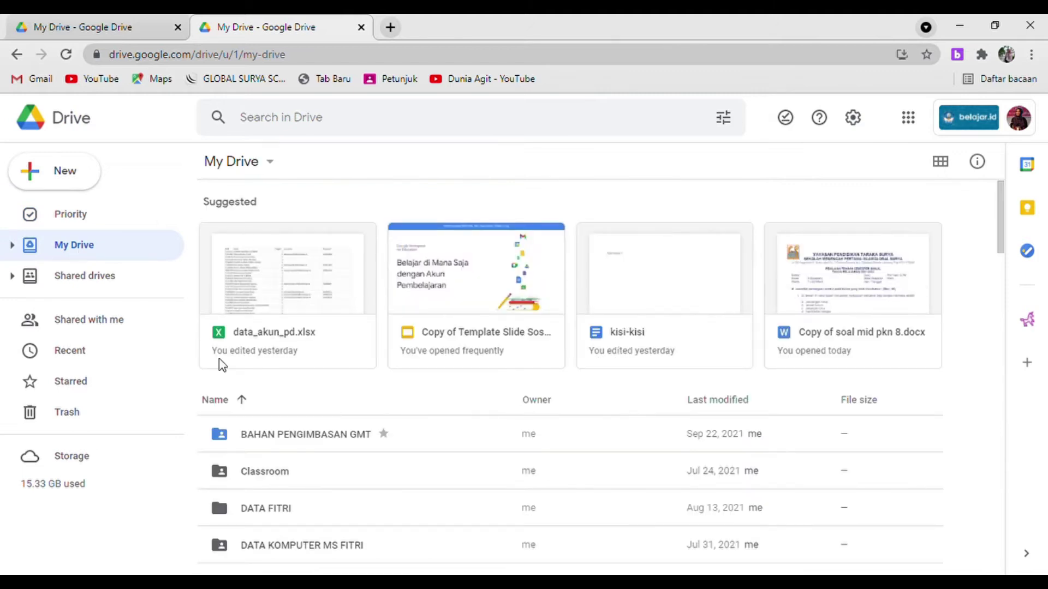
scroll(267, 450, down, 4)
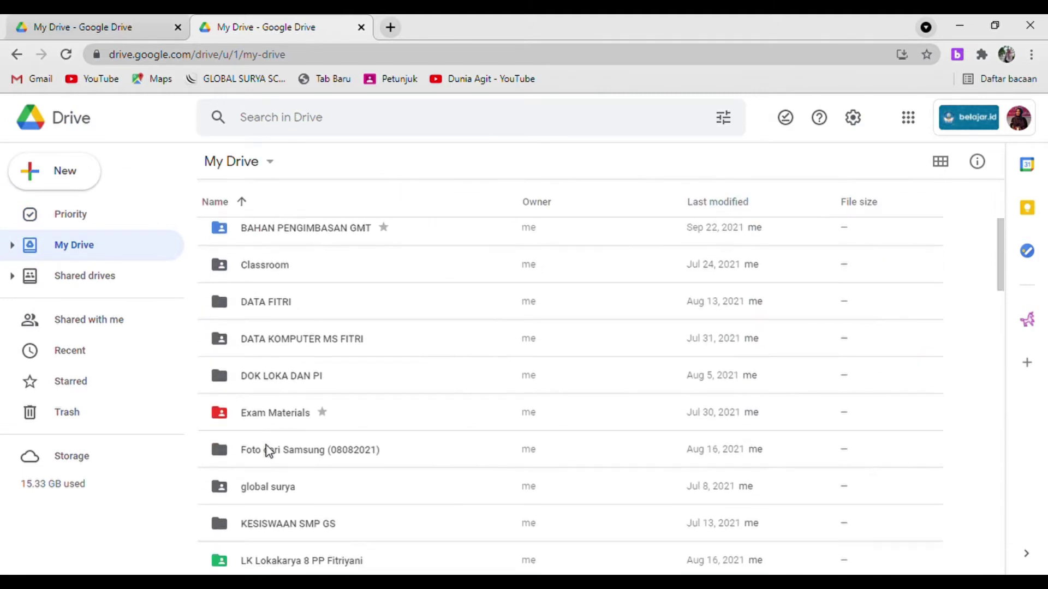
scroll(267, 450, down, 2)
scroll(267, 448, up, 4)
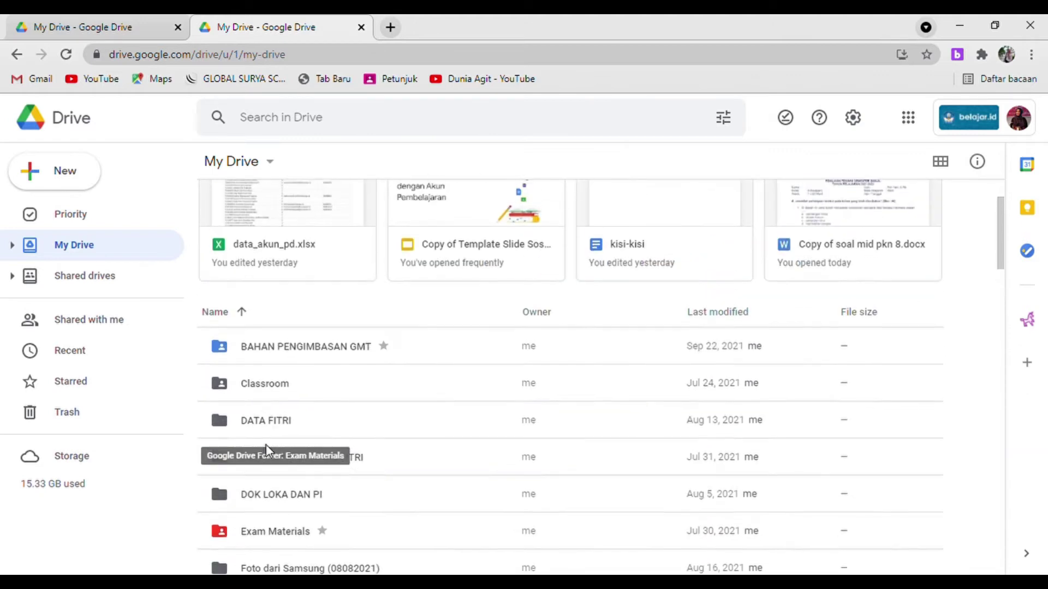
scroll(267, 449, up, 2)
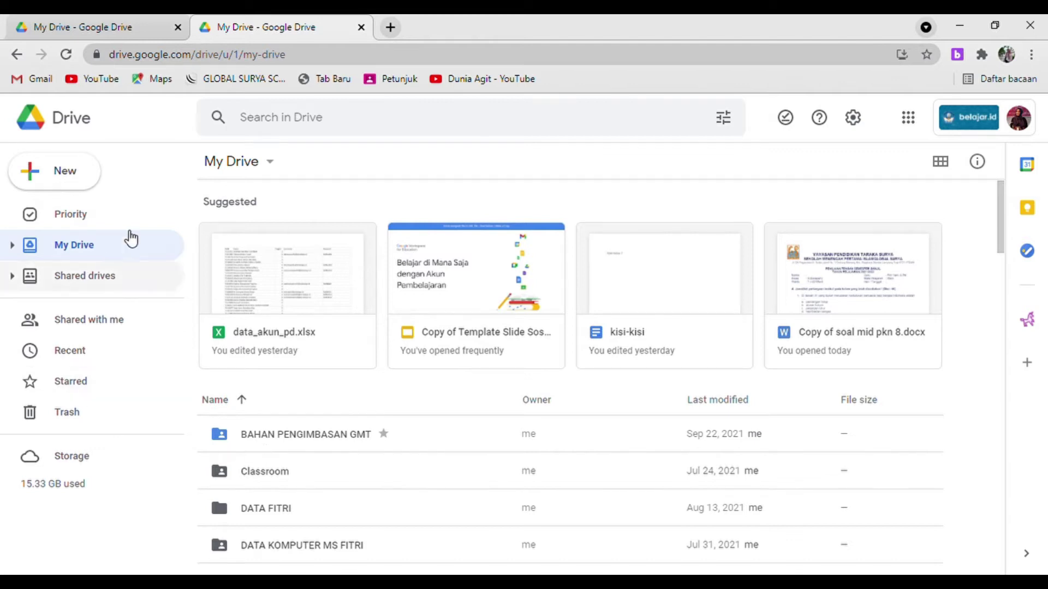
click(53, 176)
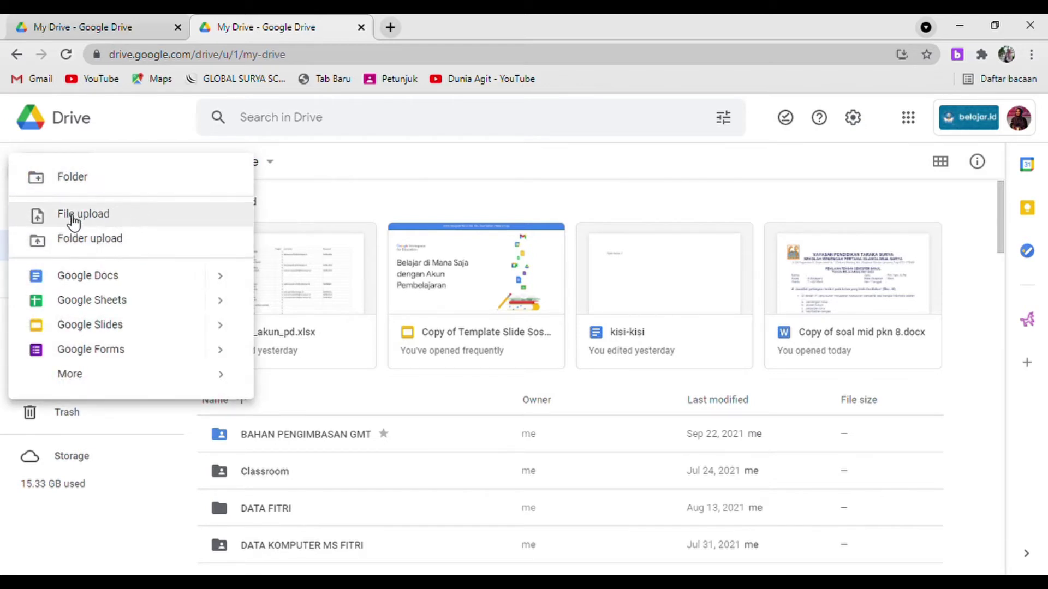
click(90, 240)
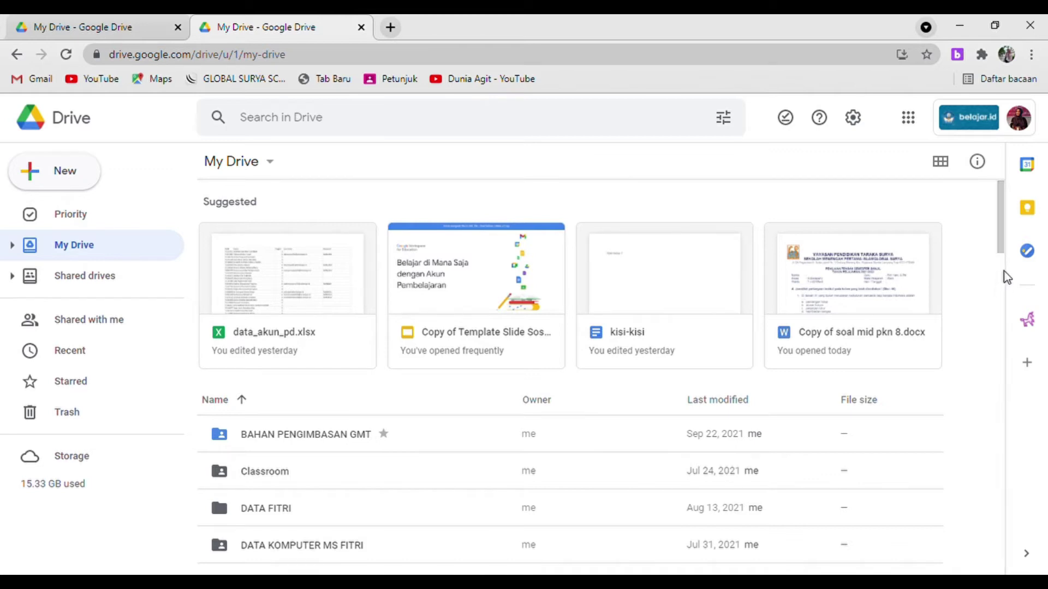
drag(1002, 246, 1002, 279)
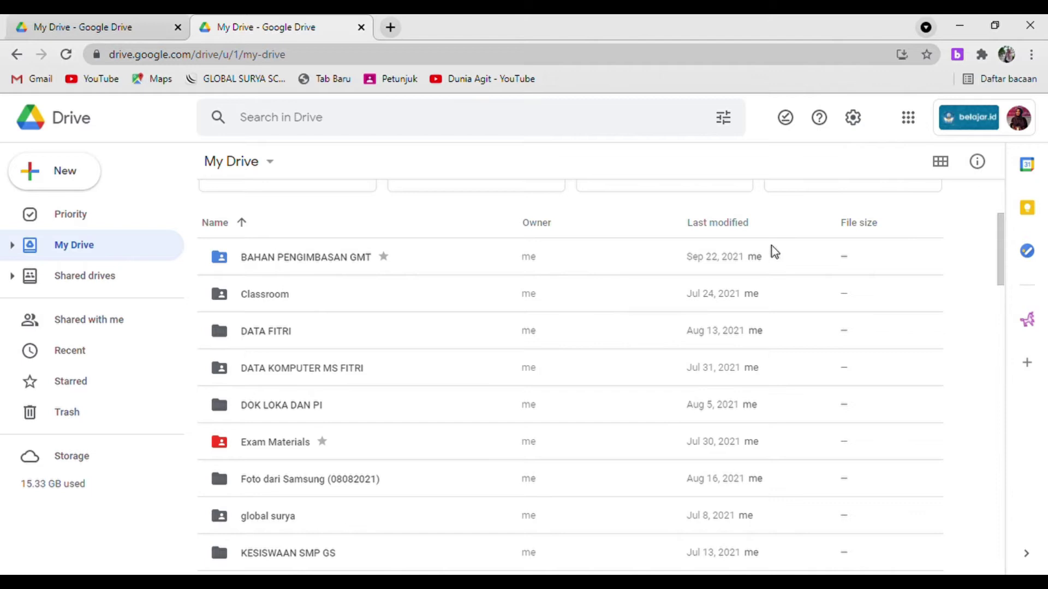
scroll(325, 300, up, 1)
scroll(326, 307, down, 1)
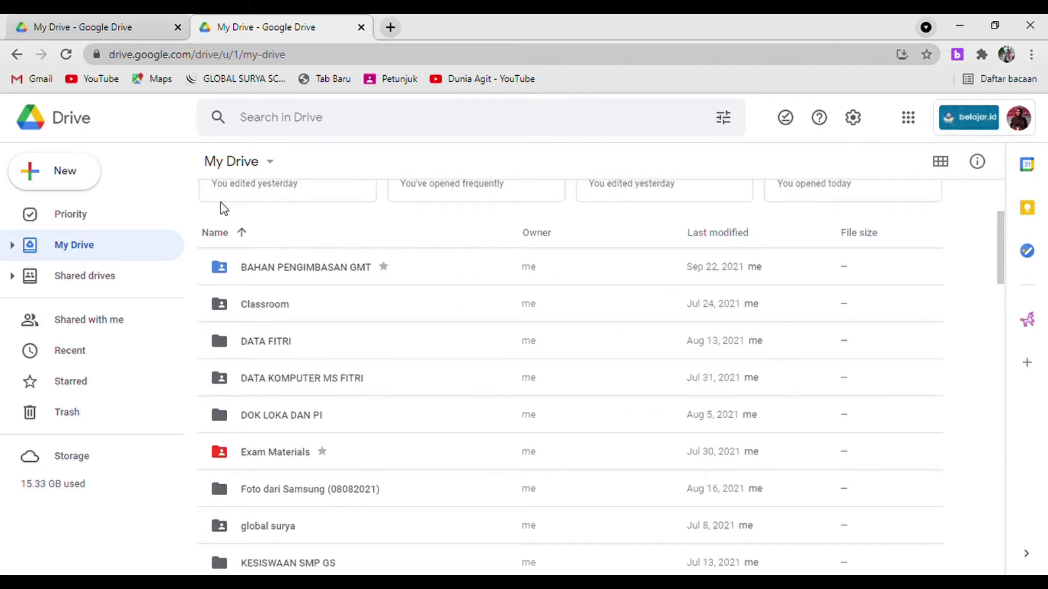
right_click(405, 346)
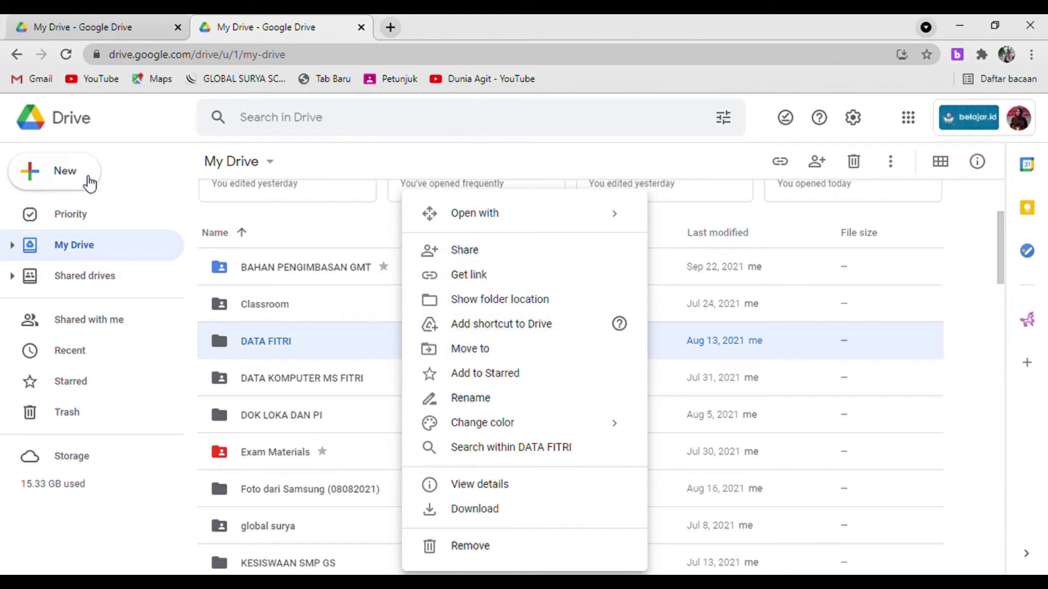
Create a new folder named BELAJAR in My Drive
click(69, 176)
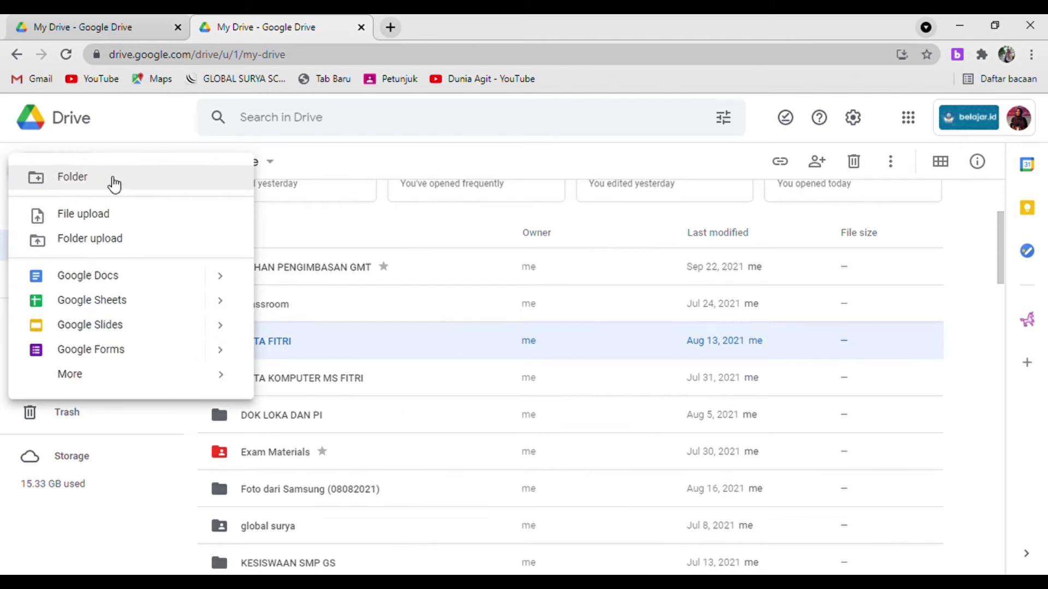
click(86, 185)
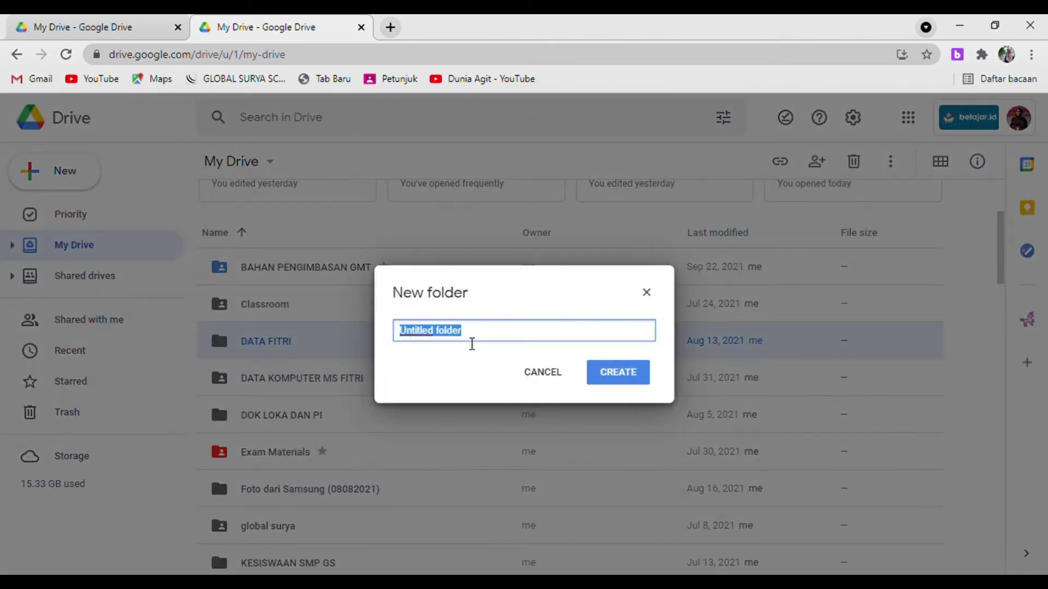
text(BE)
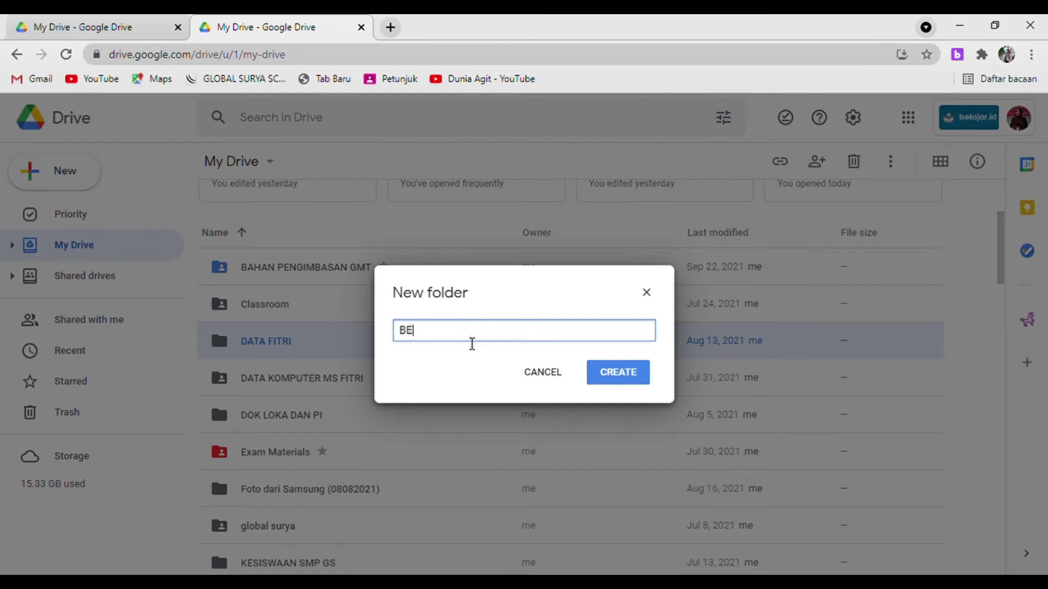
text(LAJAR)
click(622, 389)
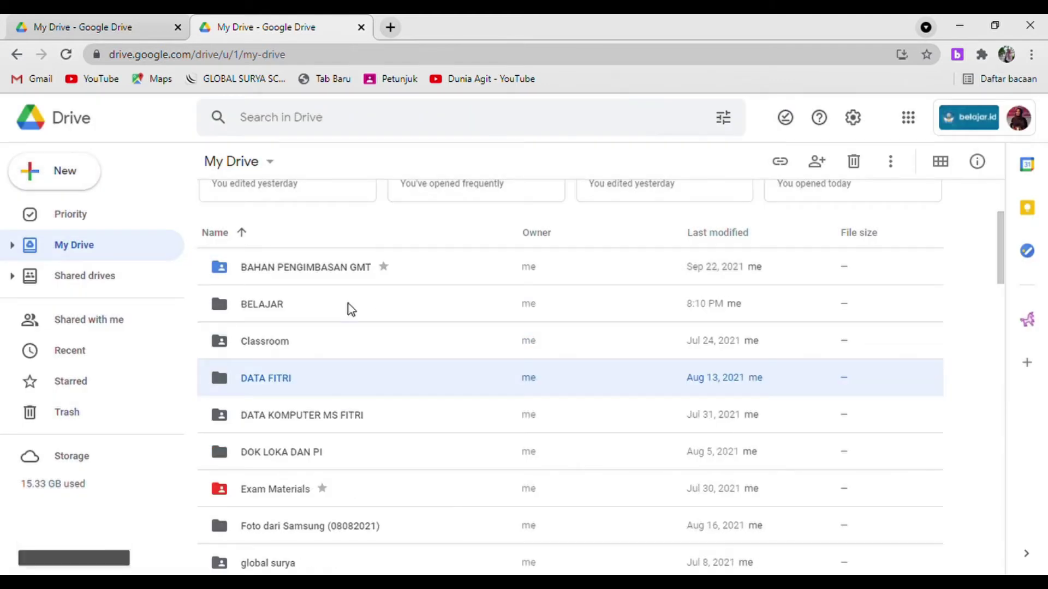
Change the color of the BELAJAR folder to blue
scroll(308, 485, down, 3)
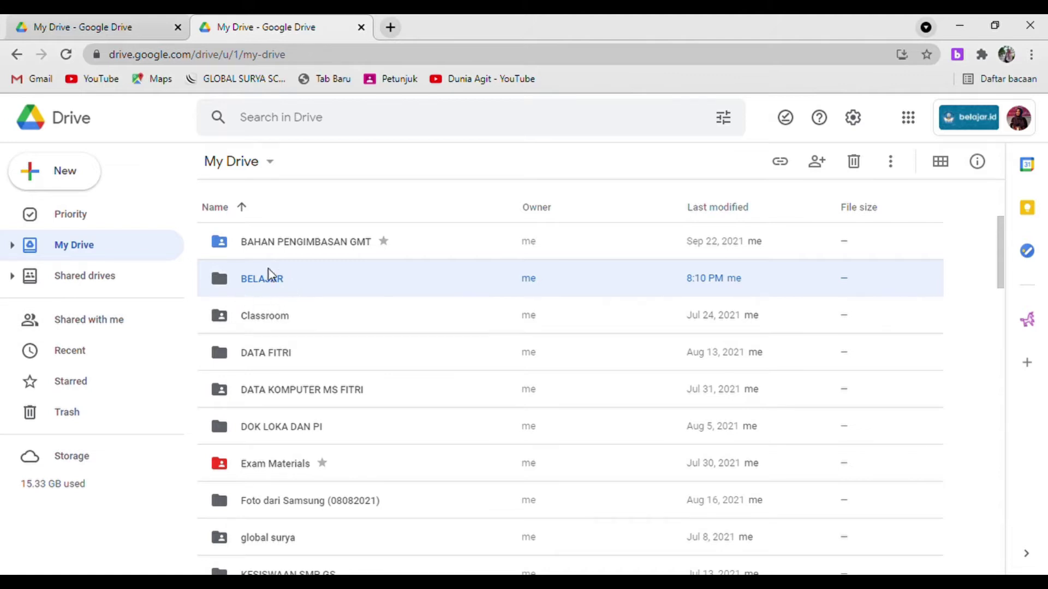
right_click(271, 288)
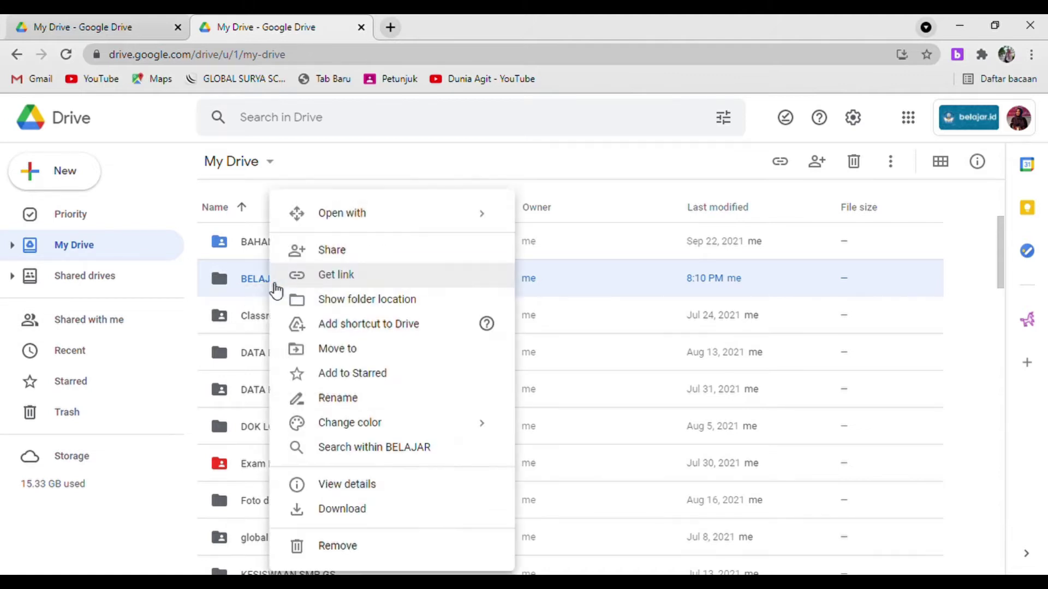
mouse_move(353, 428)
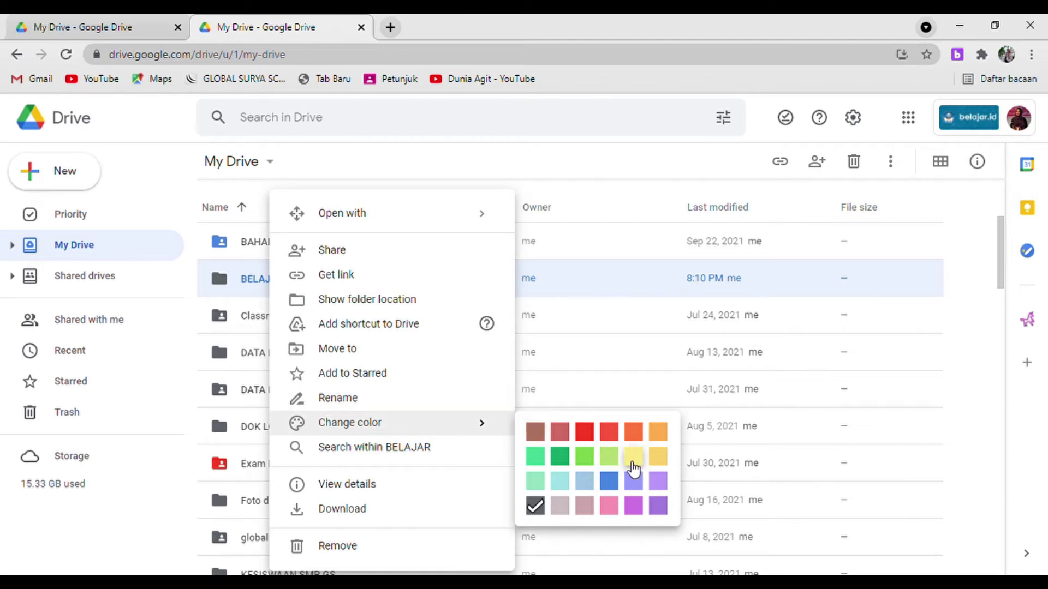
click(613, 481)
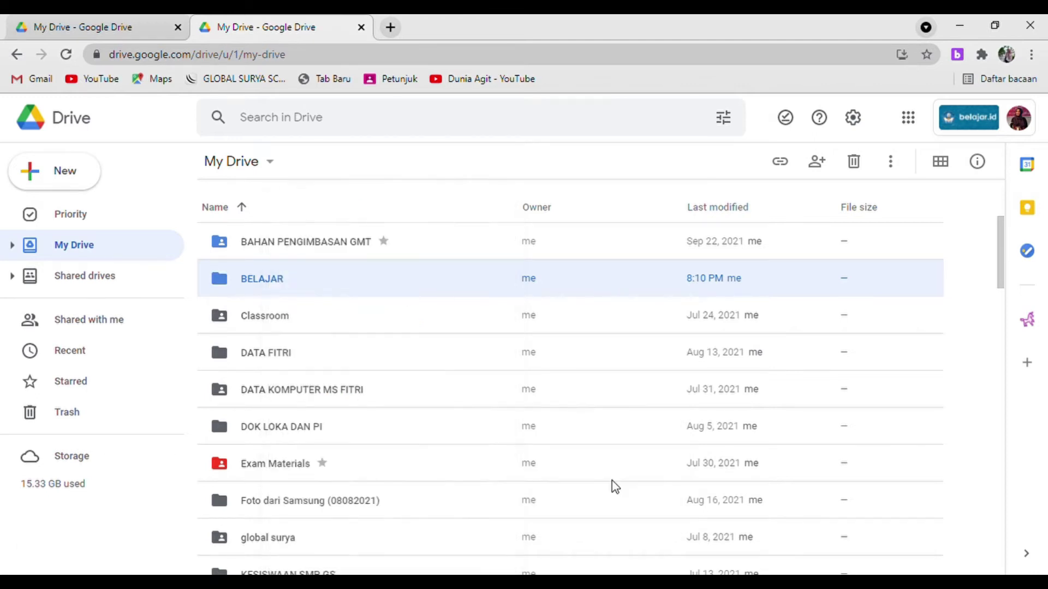
Add the BELAJAR folder to Starred and view the list of starred items
right_click(262, 284)
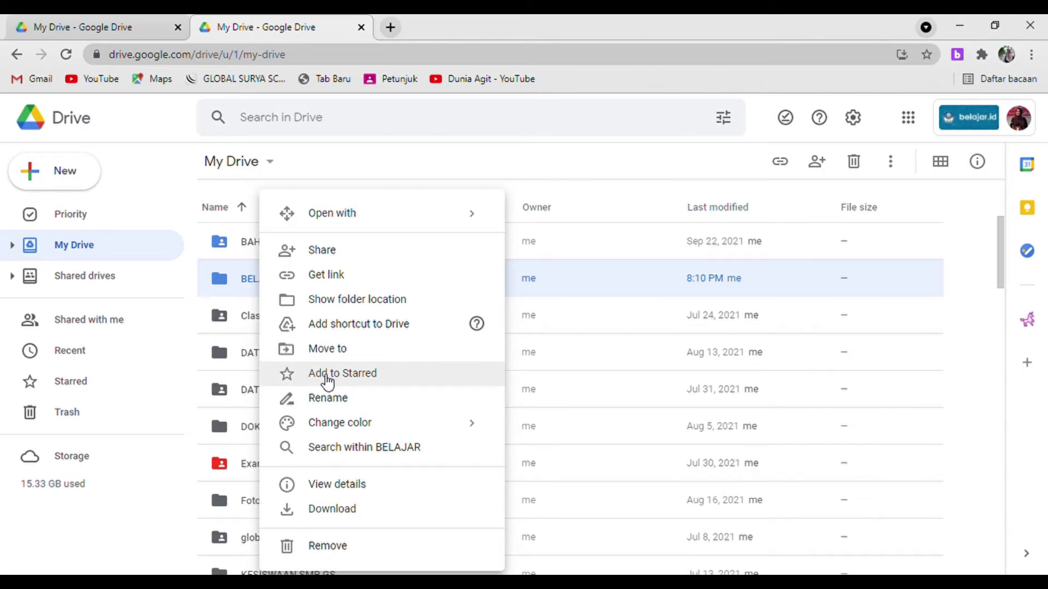
click(327, 376)
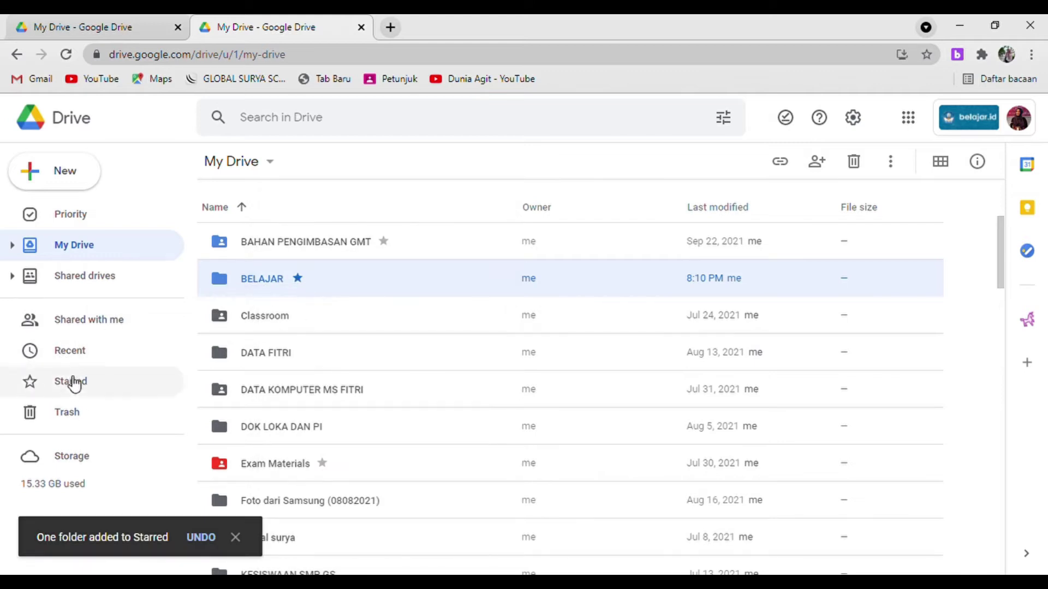
click(62, 385)
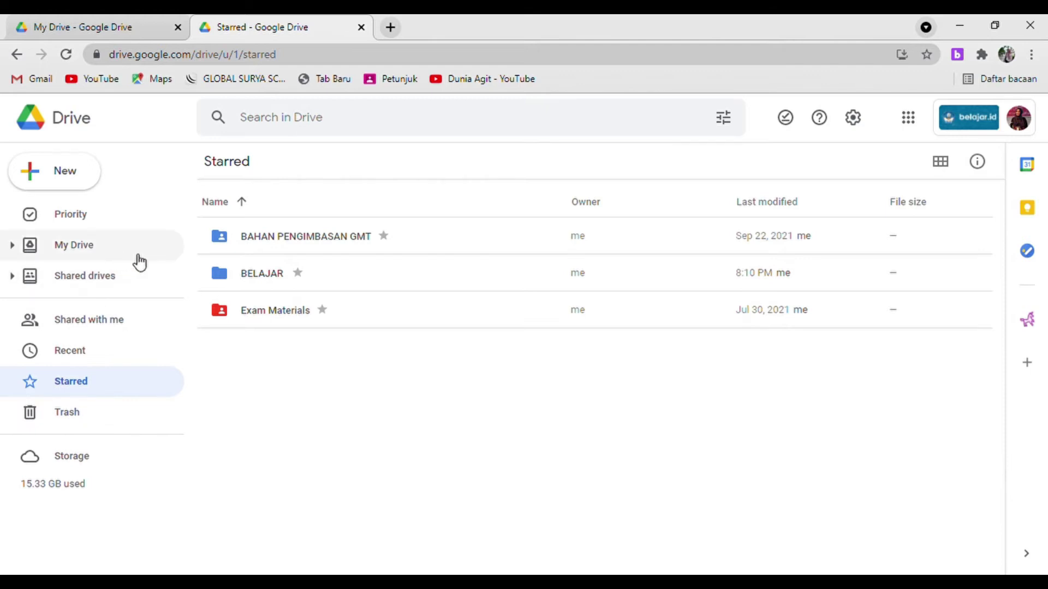
Return to My Drive and share the BELAJAR folder, setting its general link access to Anyone with the link
click(89, 250)
scroll(283, 412, down, 3)
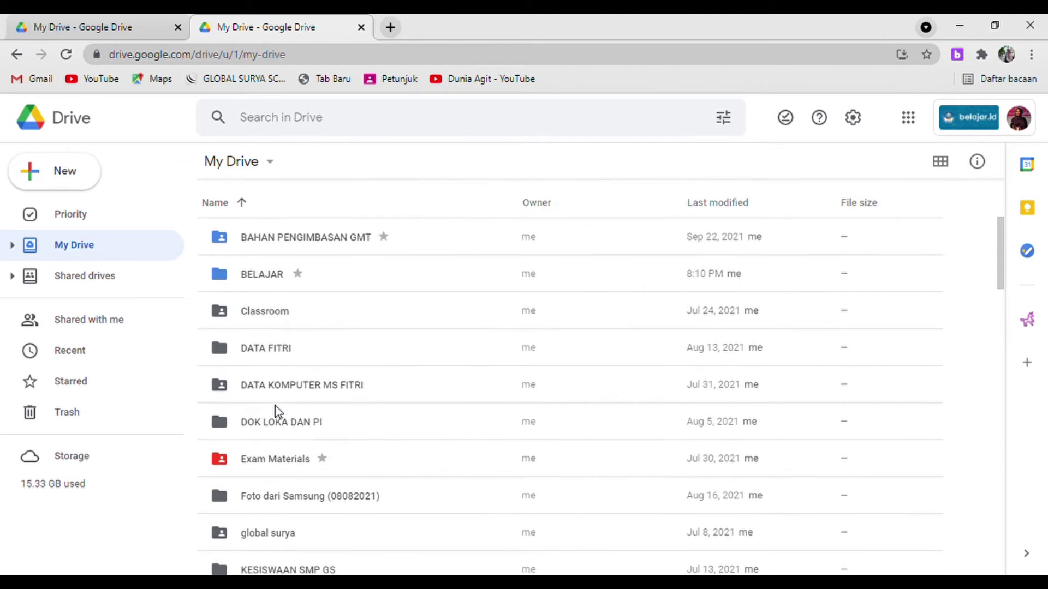
right_click(260, 276)
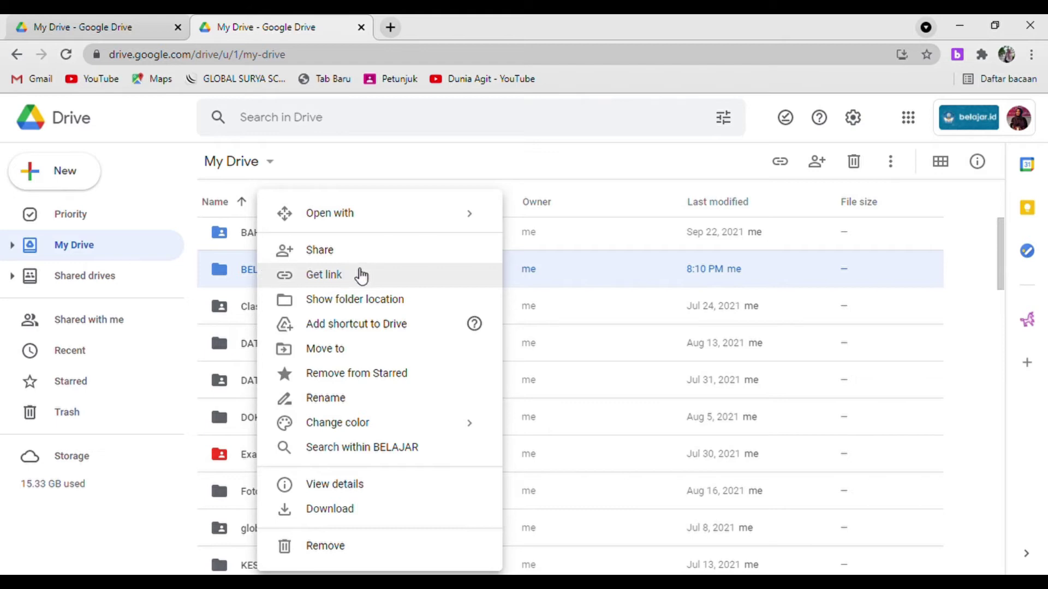
click(327, 252)
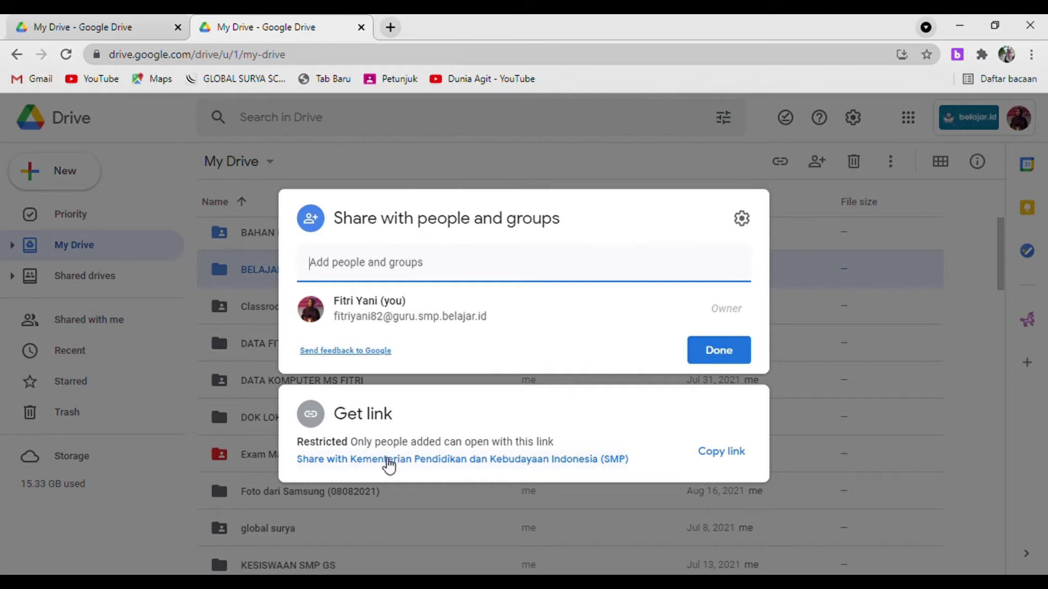
click(389, 461)
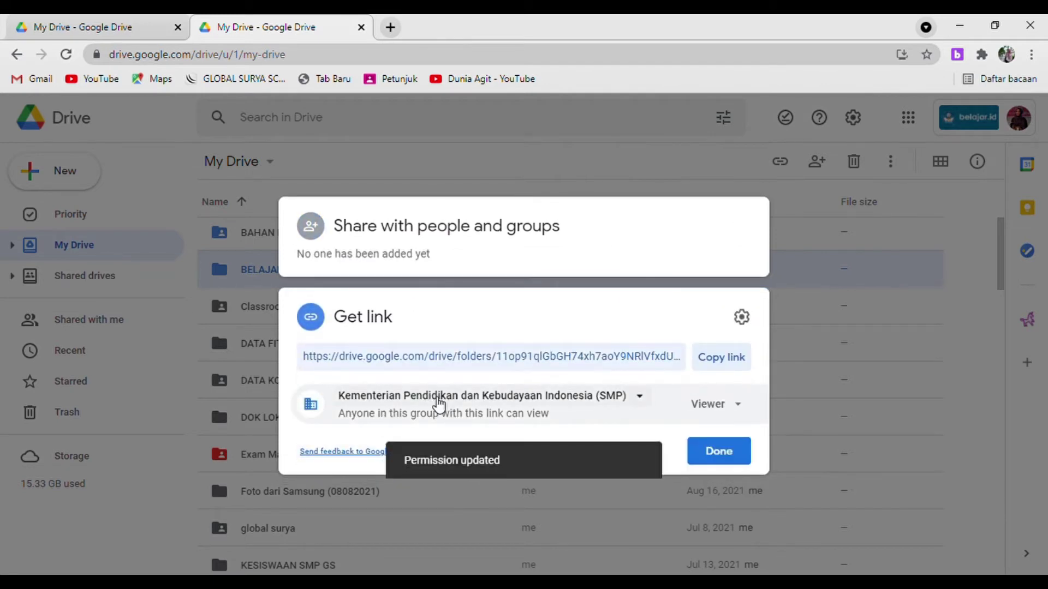
click(438, 404)
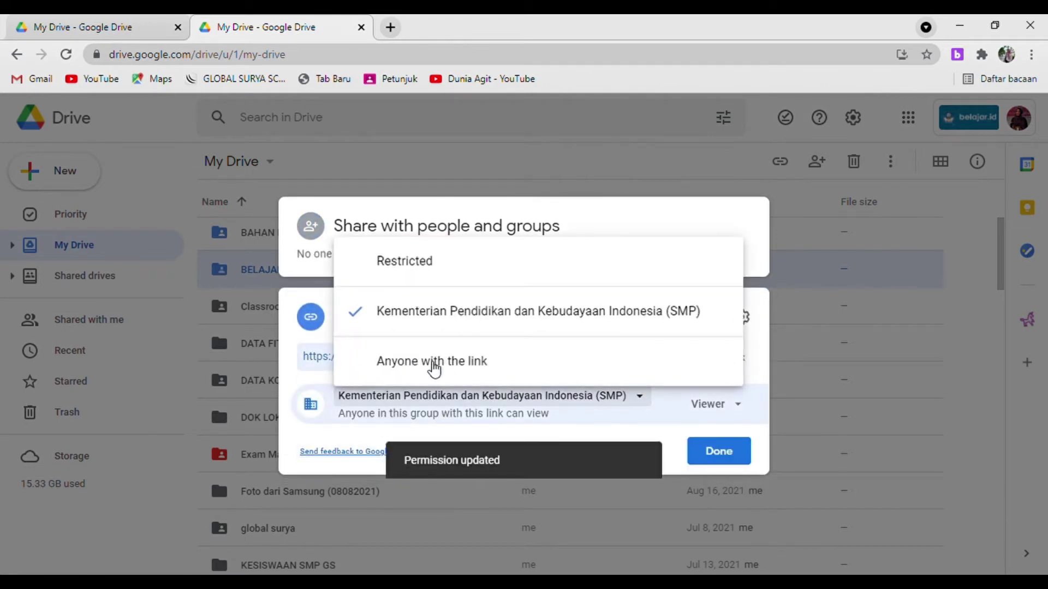
click(434, 364)
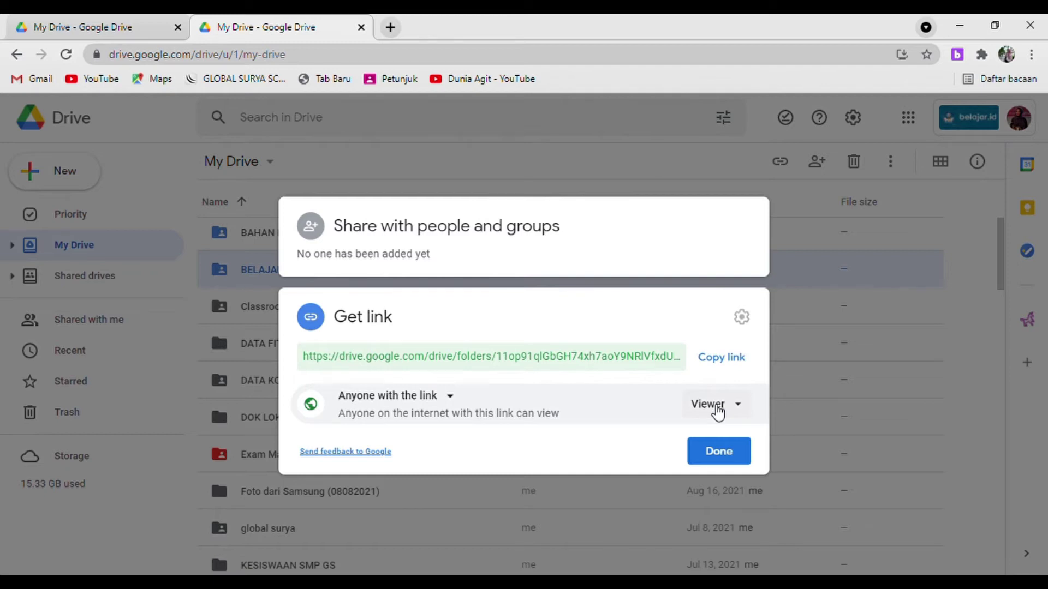
Set the link permission of the BELAJAR folder to Editor and copy its sharing link
click(716, 408)
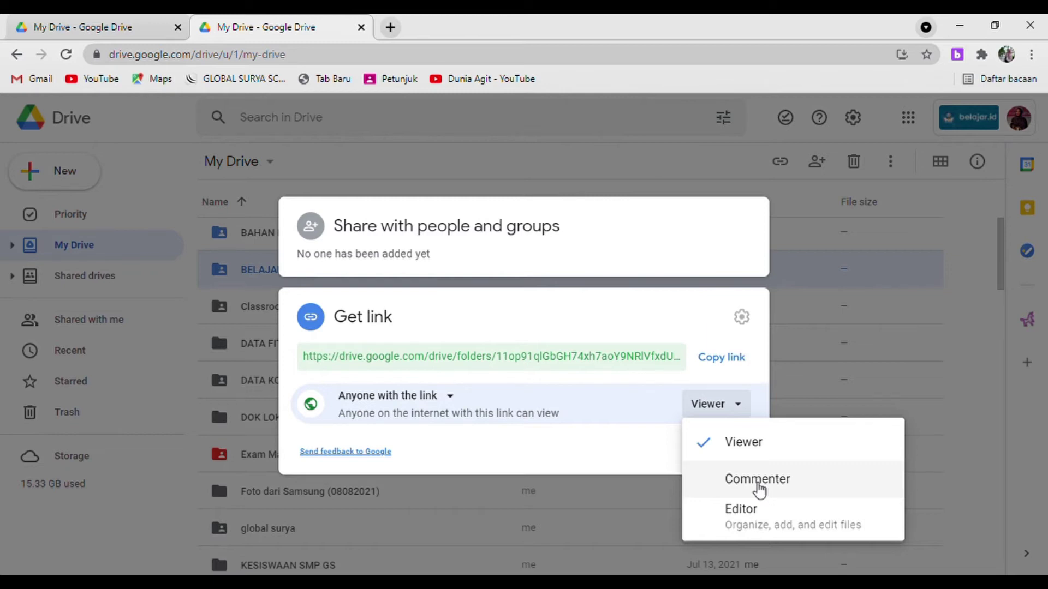
click(764, 513)
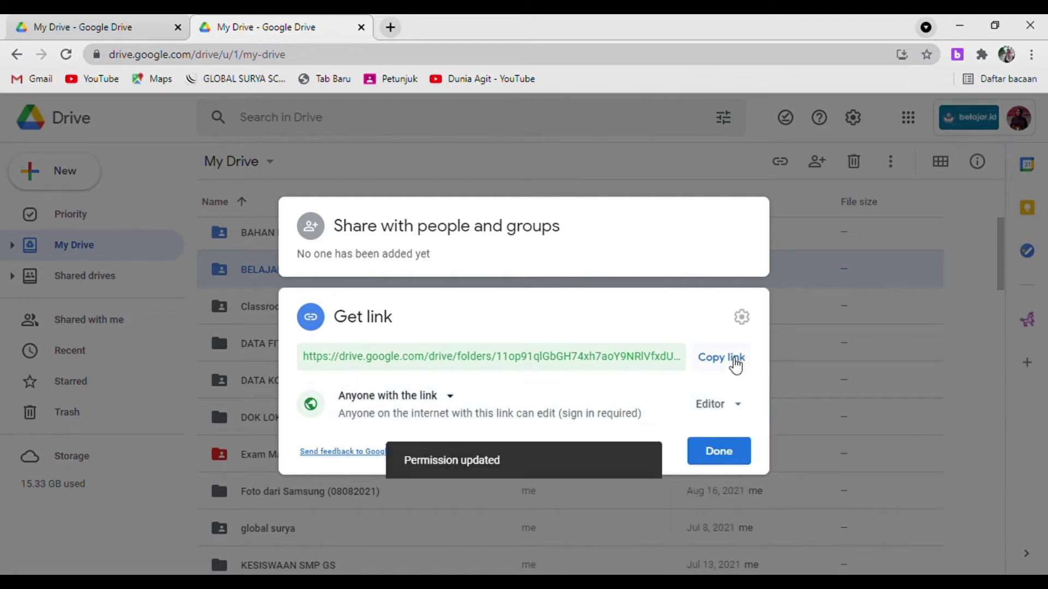
click(736, 364)
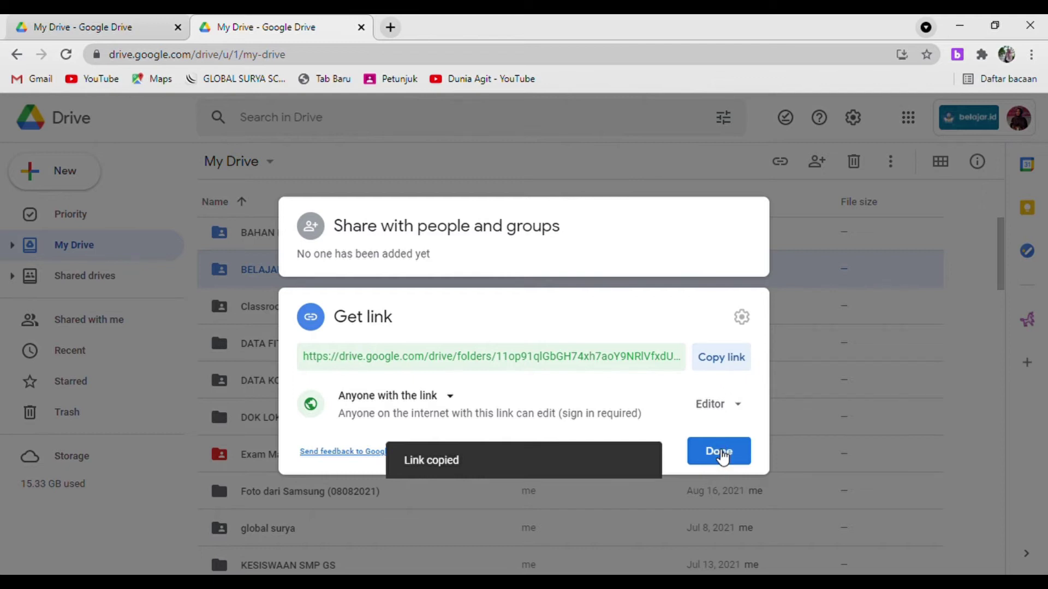
Close the sharing settings of the BELAJAR folder and review its link settings once more
click(881, 399)
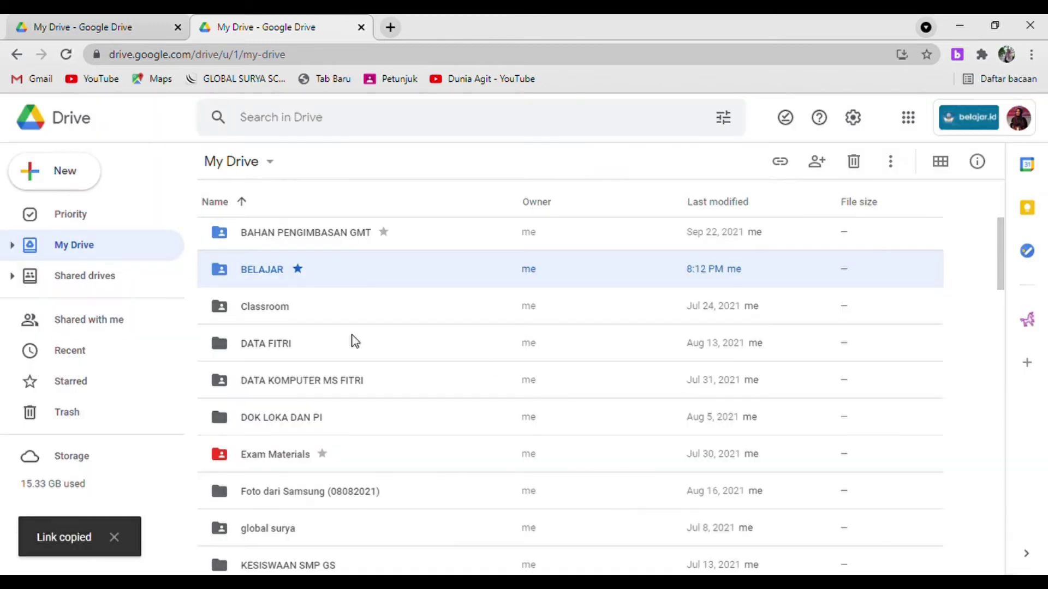
right_click(391, 279)
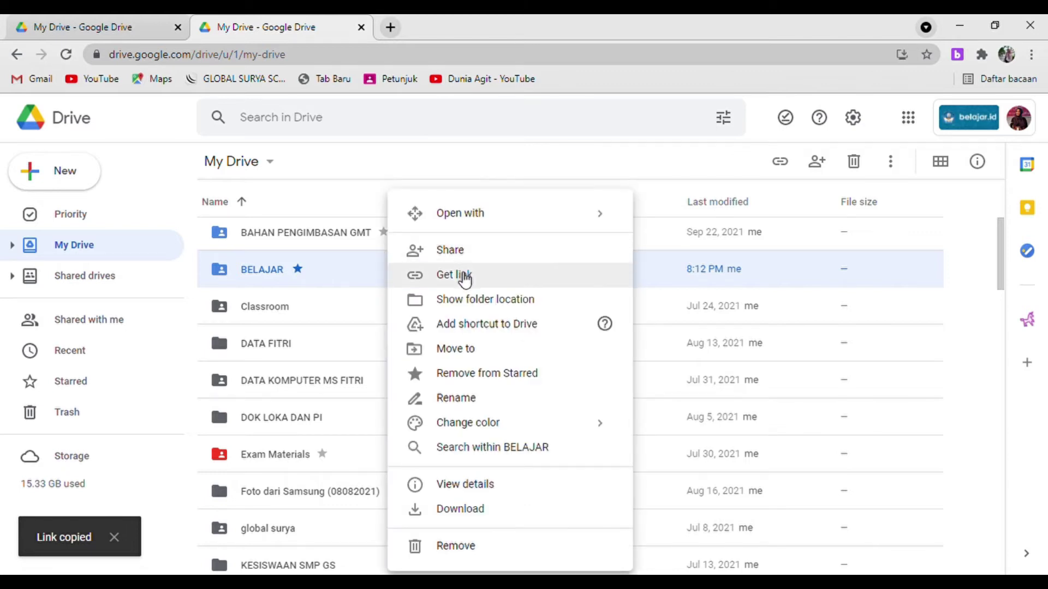
click(394, 283)
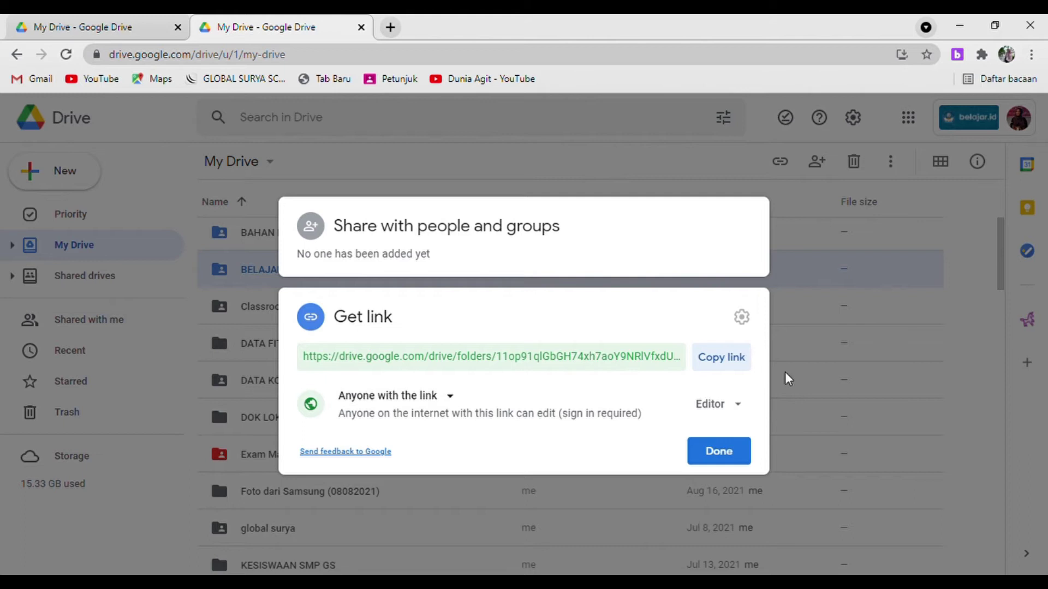
key(Escape)
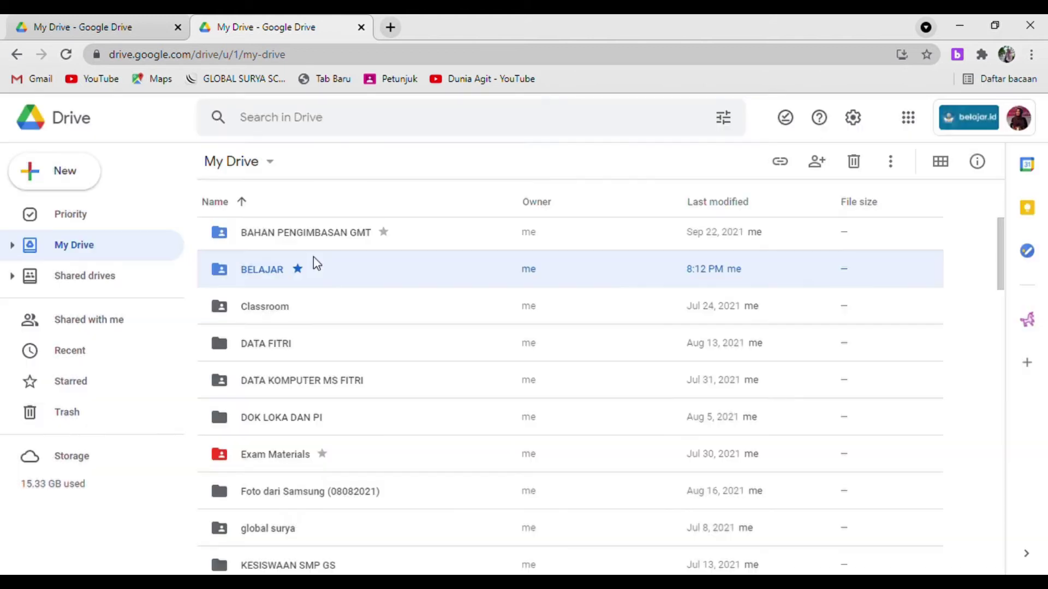
Move the BELAJAR folder from My Drive into the DATA FITRI folder
right_click(416, 263)
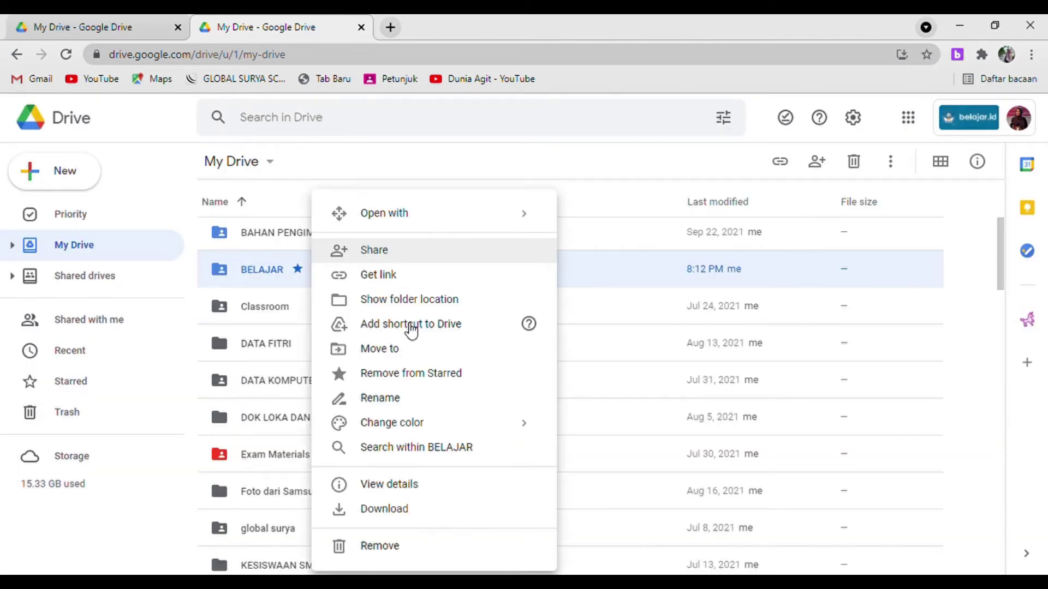
click(397, 354)
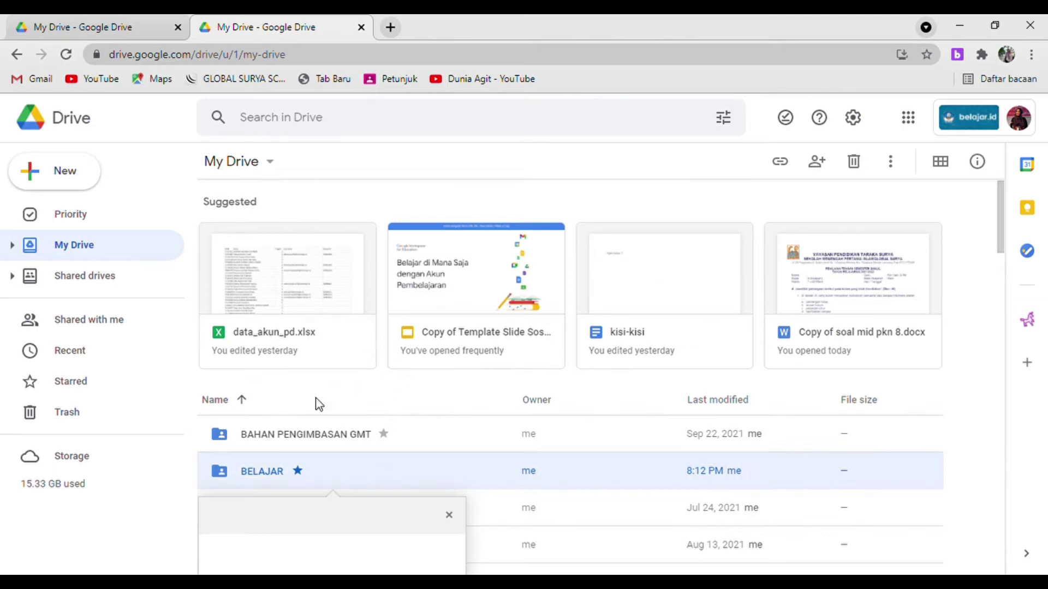
scroll(402, 444, down, 8)
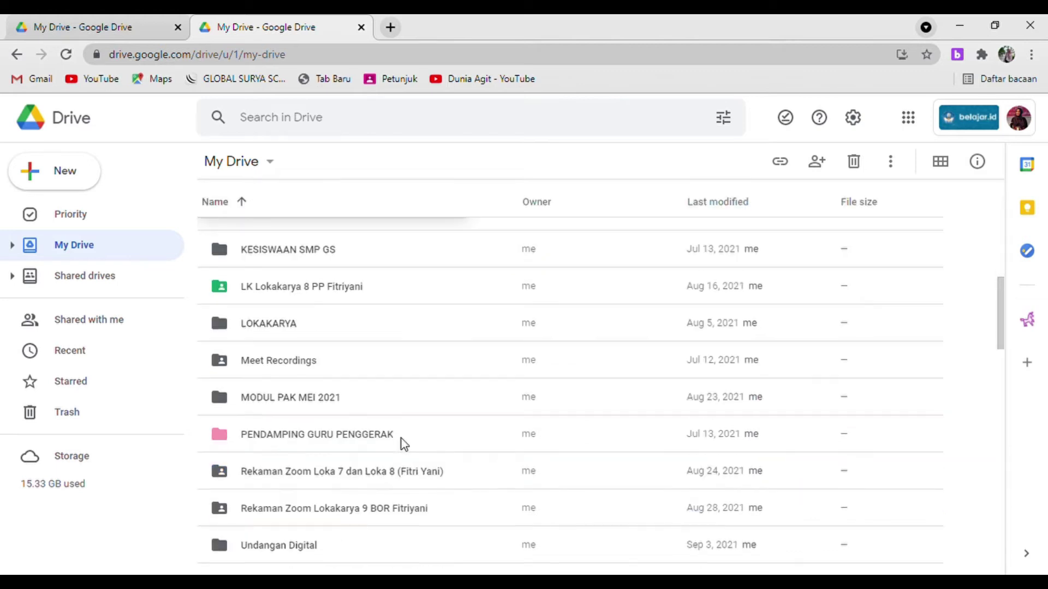
scroll(402, 444, up, 5)
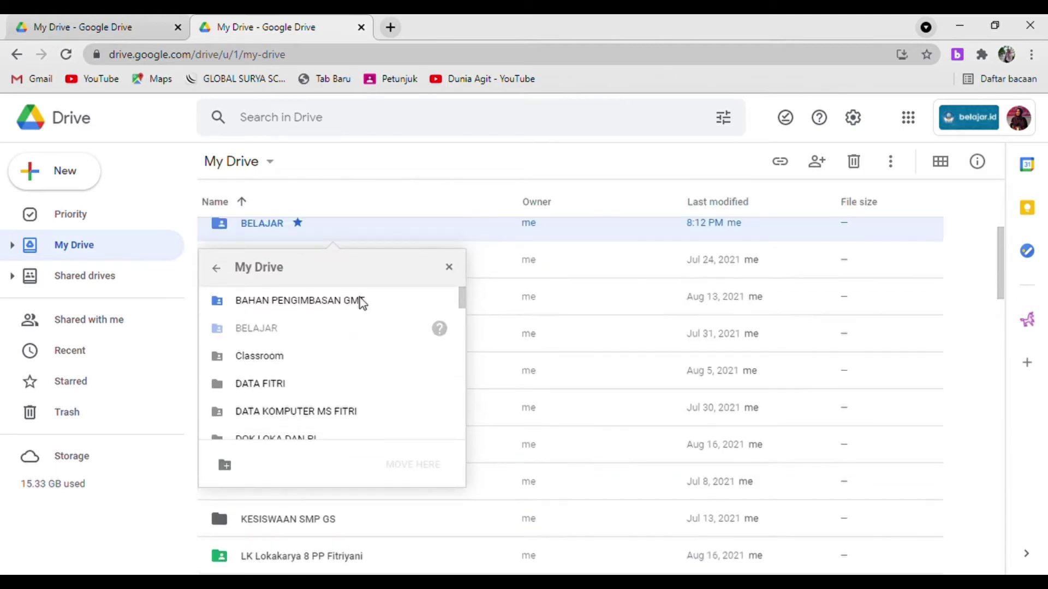
click(216, 268)
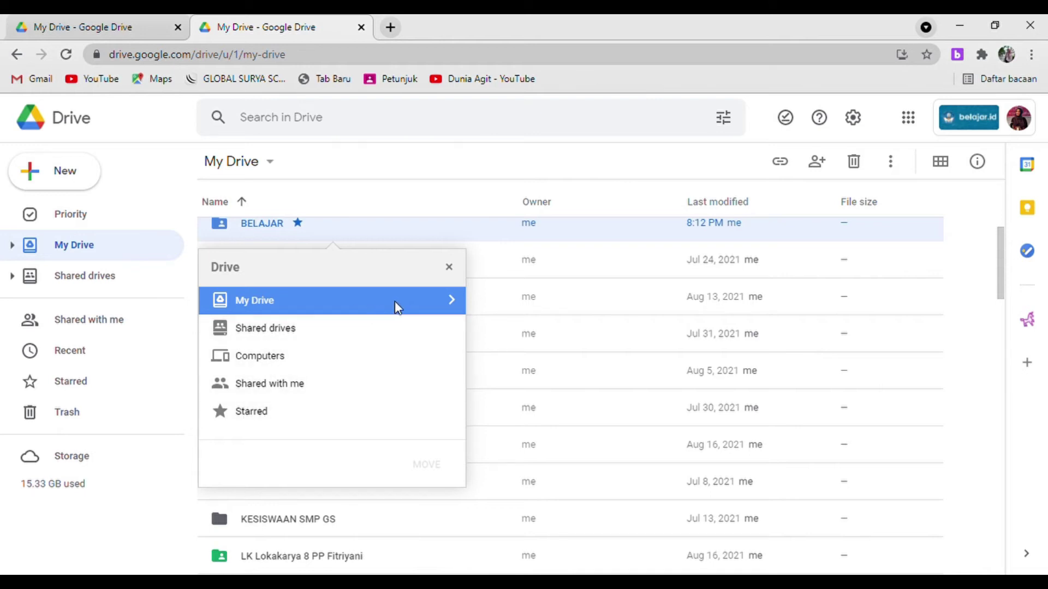
click(452, 300)
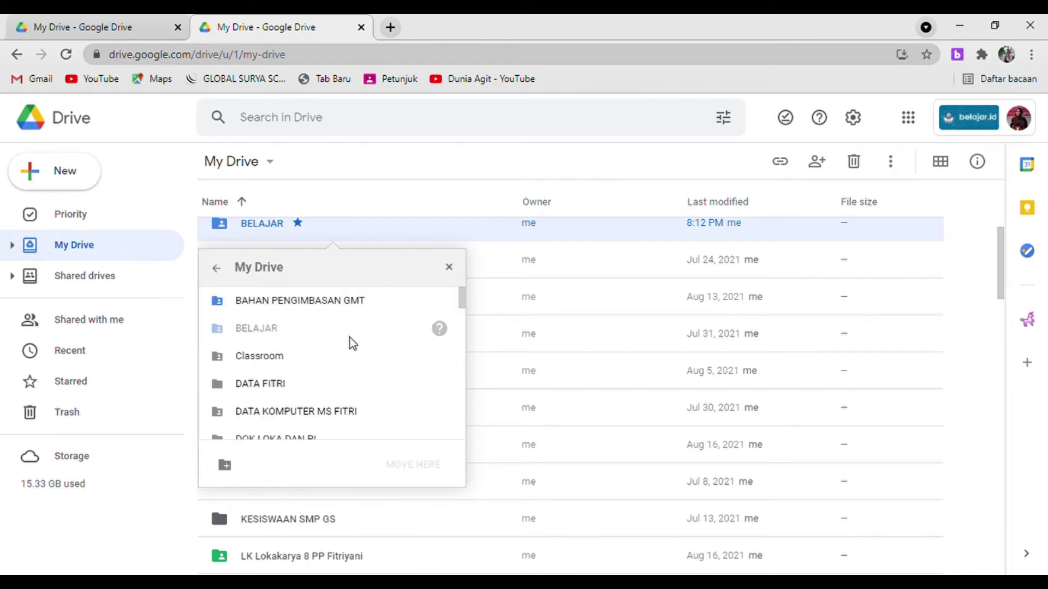
scroll(269, 392, down, 1)
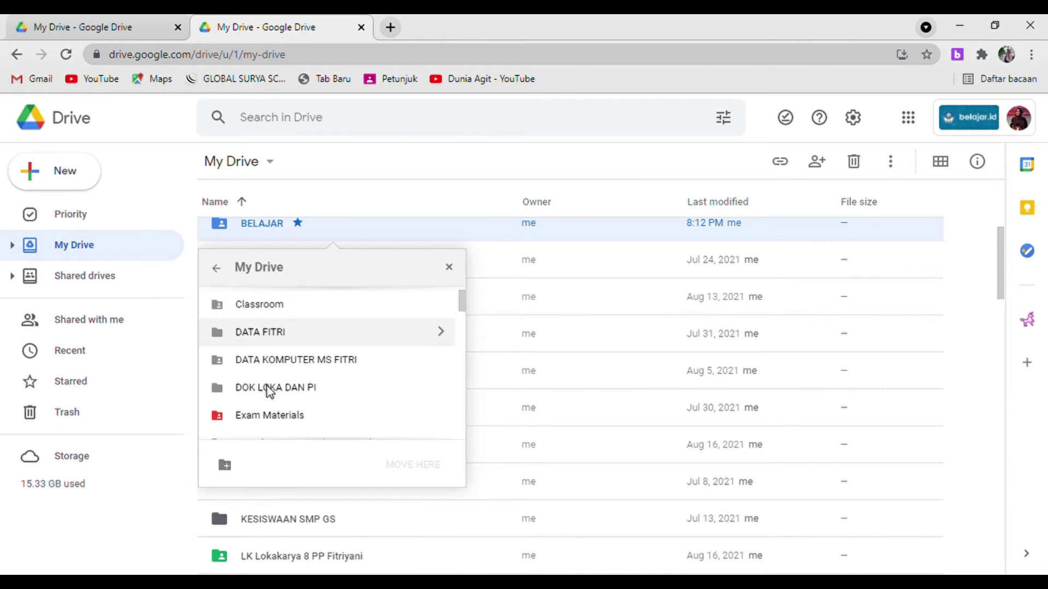
scroll(267, 392, up, 1)
click(269, 363)
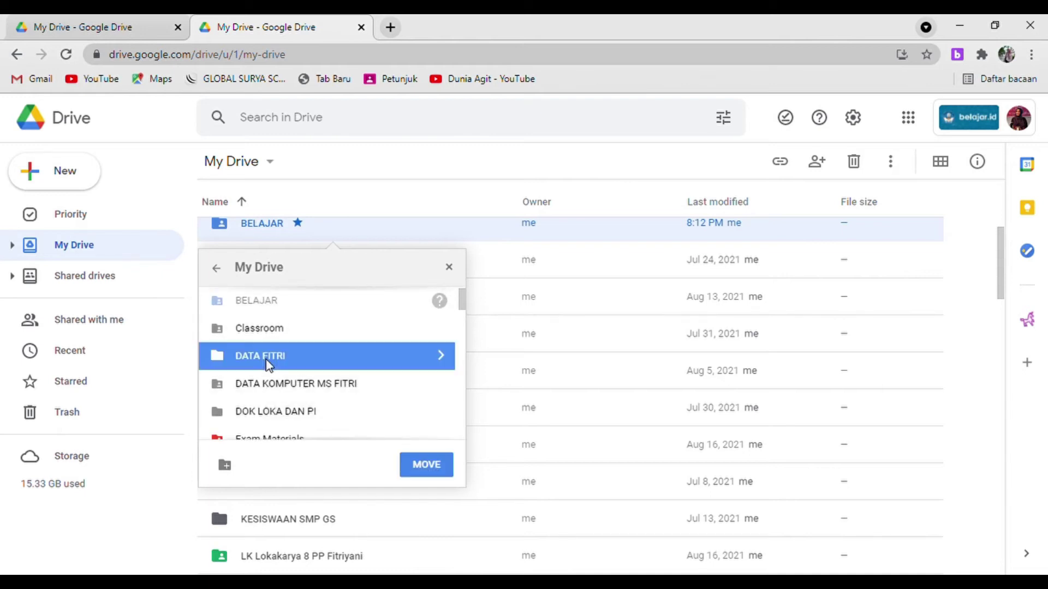
click(443, 363)
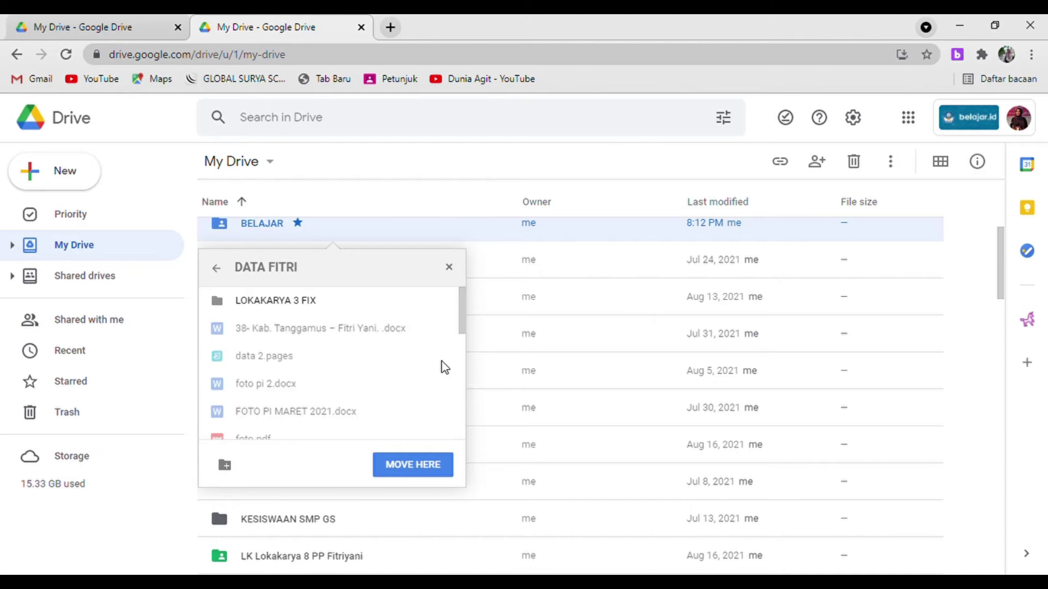
click(418, 469)
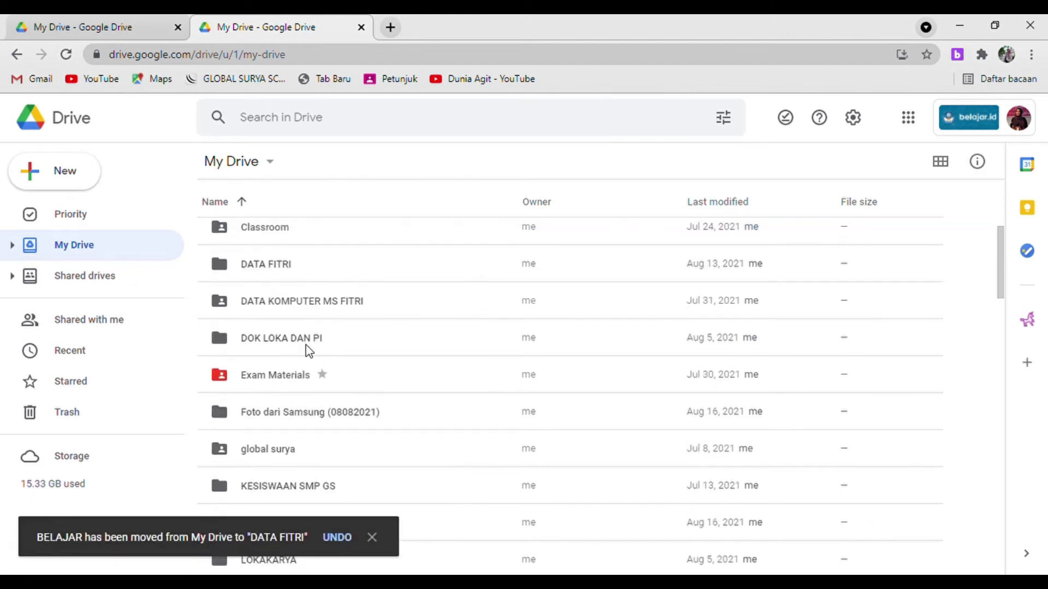
Open the DATA FITRI folder and view the actions available for the BELAJAR folder inside it
double_click(278, 268)
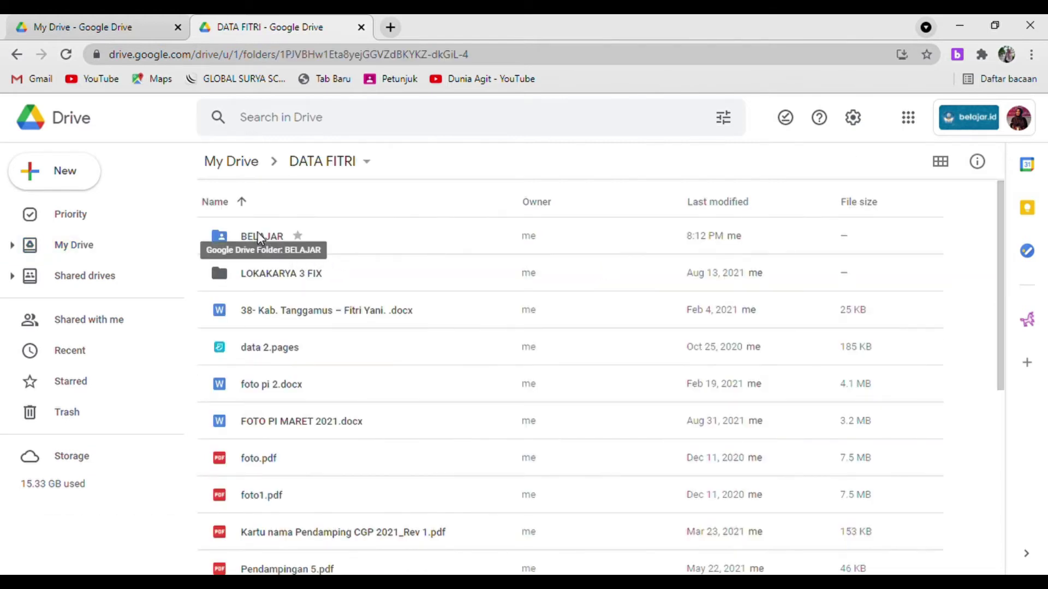
right_click(257, 234)
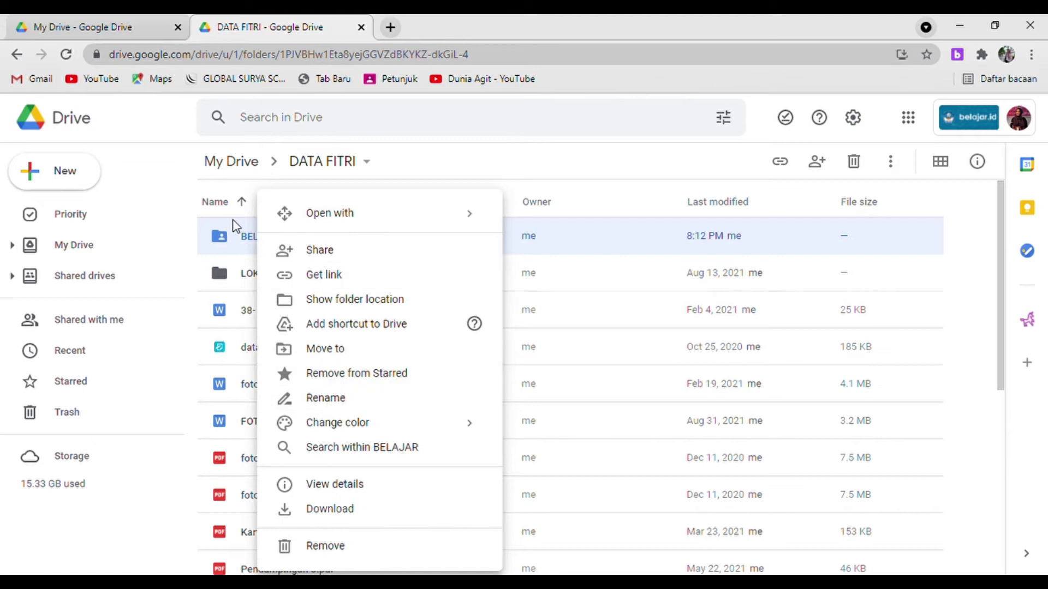
click(244, 243)
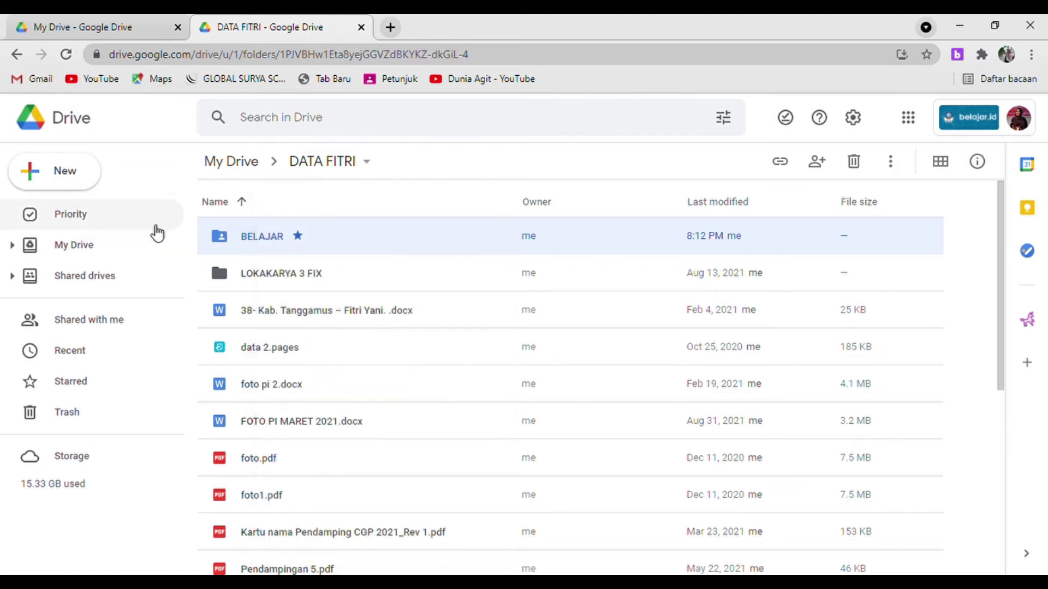
Review the upload options and the kinds of items that can be created in the DATA FITRI folder
click(71, 191)
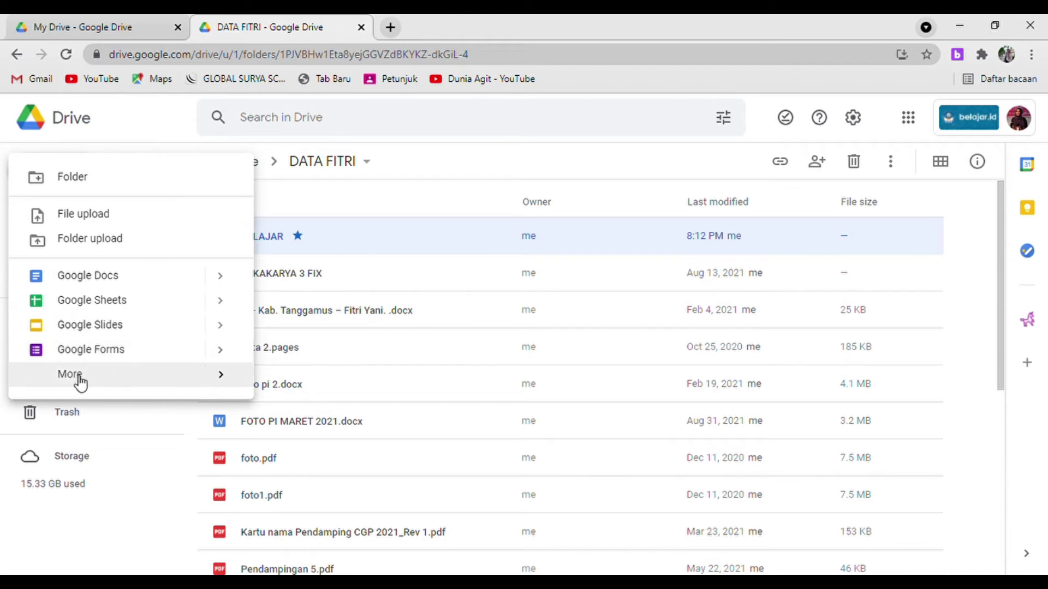
mouse_move(78, 379)
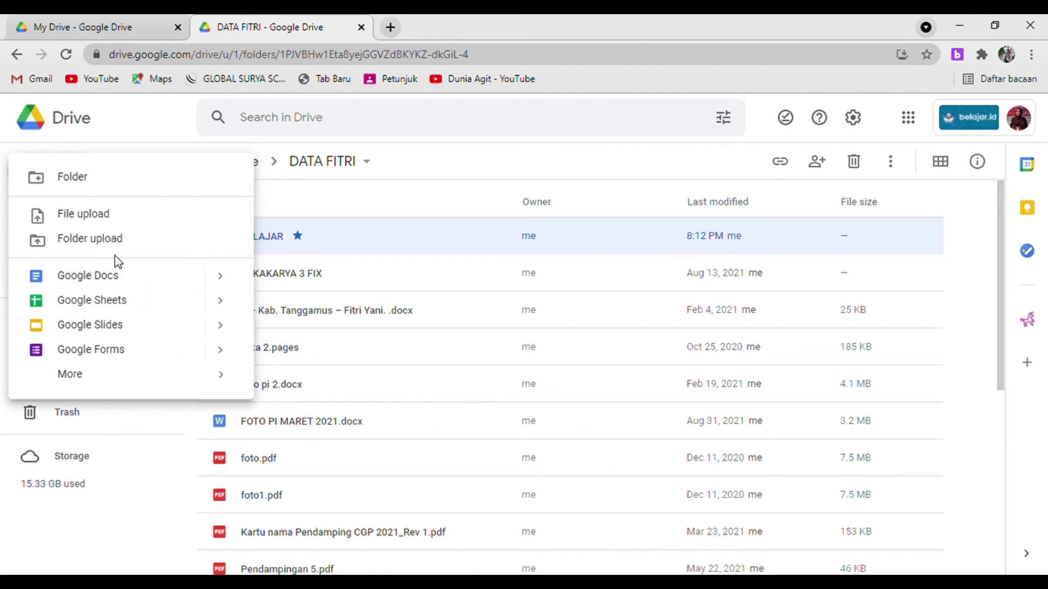
click(692, 163)
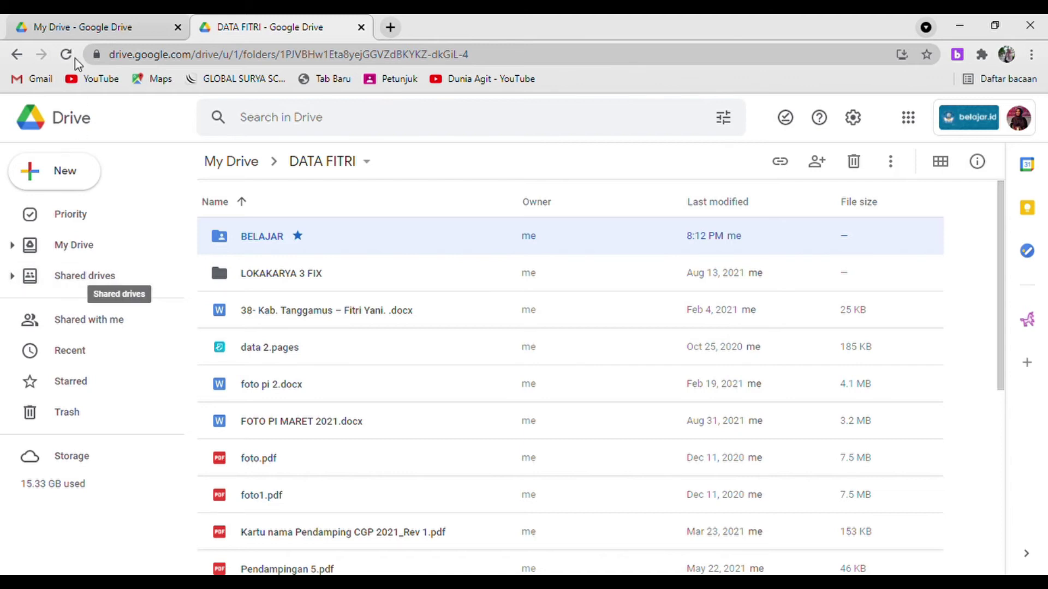
Open the Drive of the default personal Google account alongside the belajar.id account's Drive
click(75, 27)
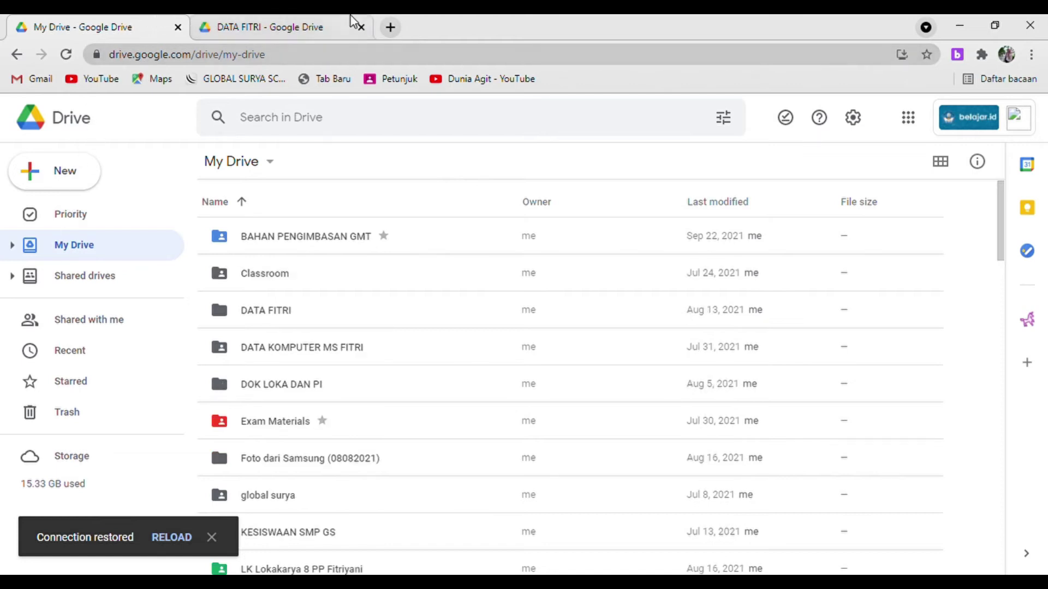
click(310, 20)
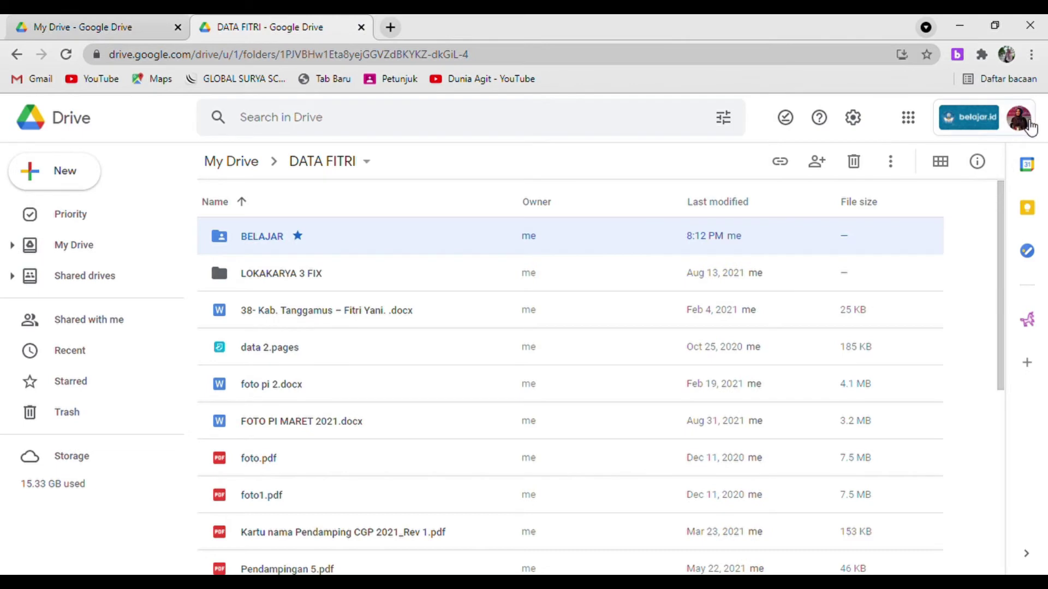
click(1028, 125)
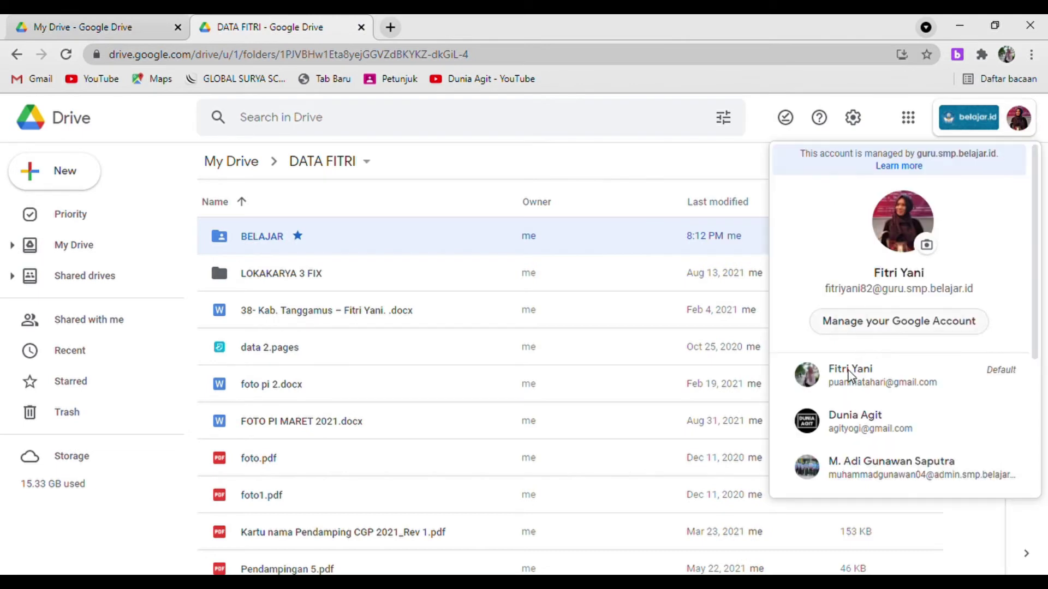
click(851, 376)
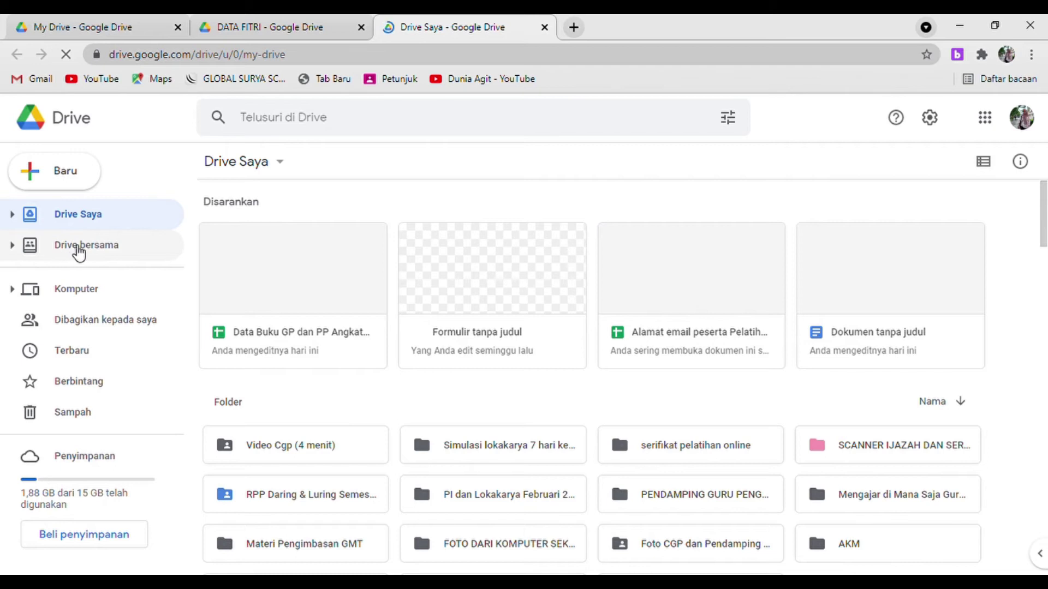
Compare the shared drives of the belajar.id account with those of the personal account
click(296, 23)
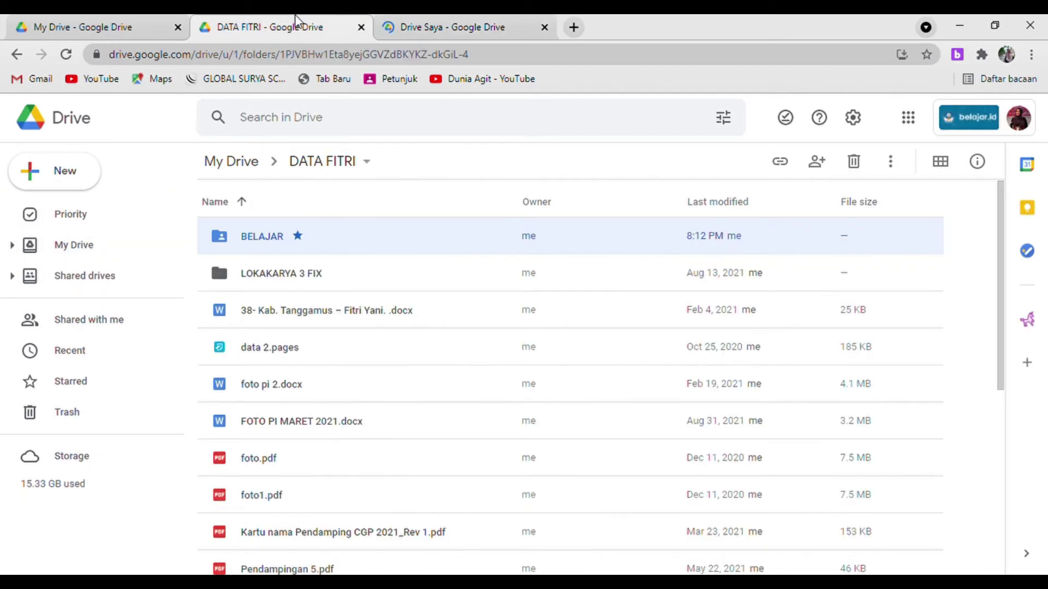
click(81, 283)
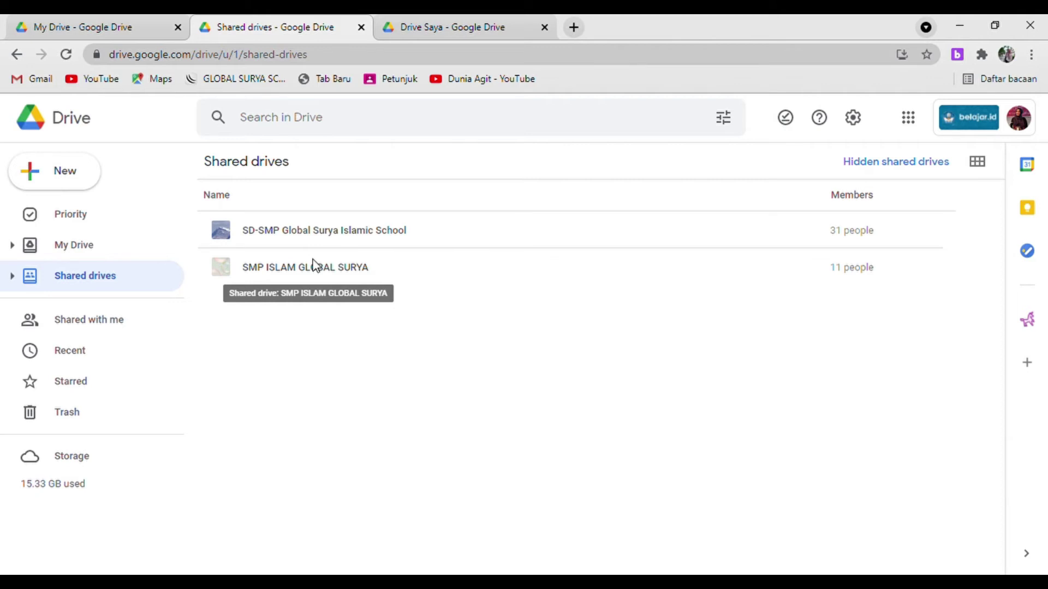
click(450, 24)
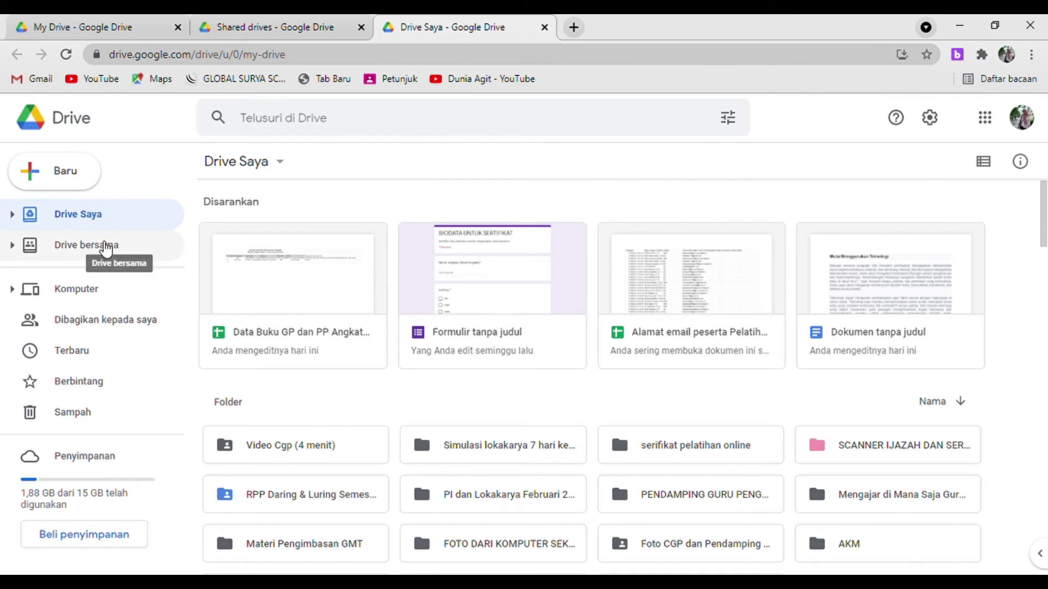
click(107, 245)
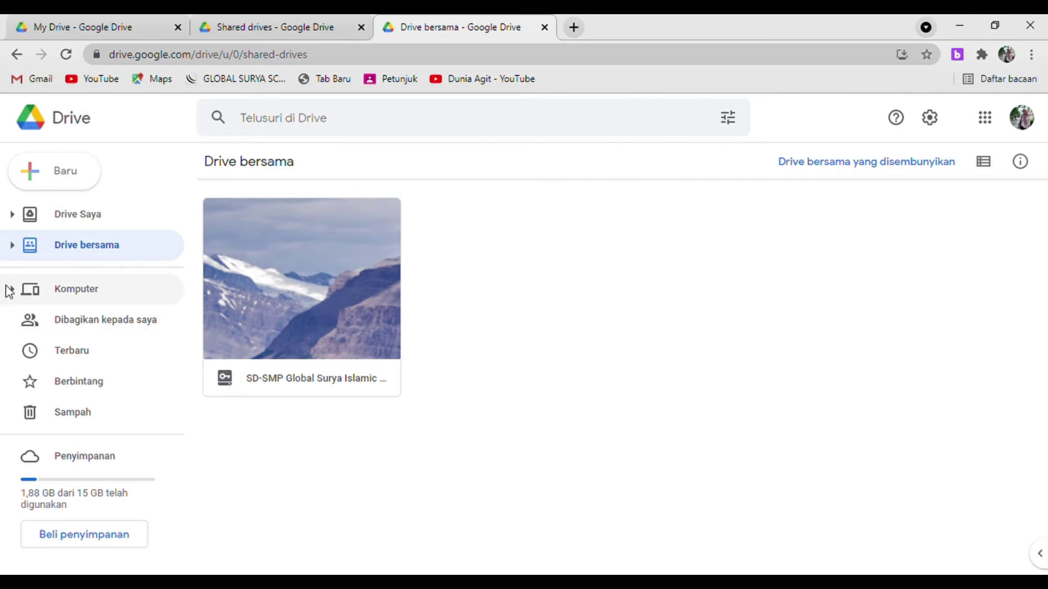
View the contents of the SMP ISLAM GLOBAL SURYA shared drive in the belajar.id account, and return to the shared drives list
click(302, 25)
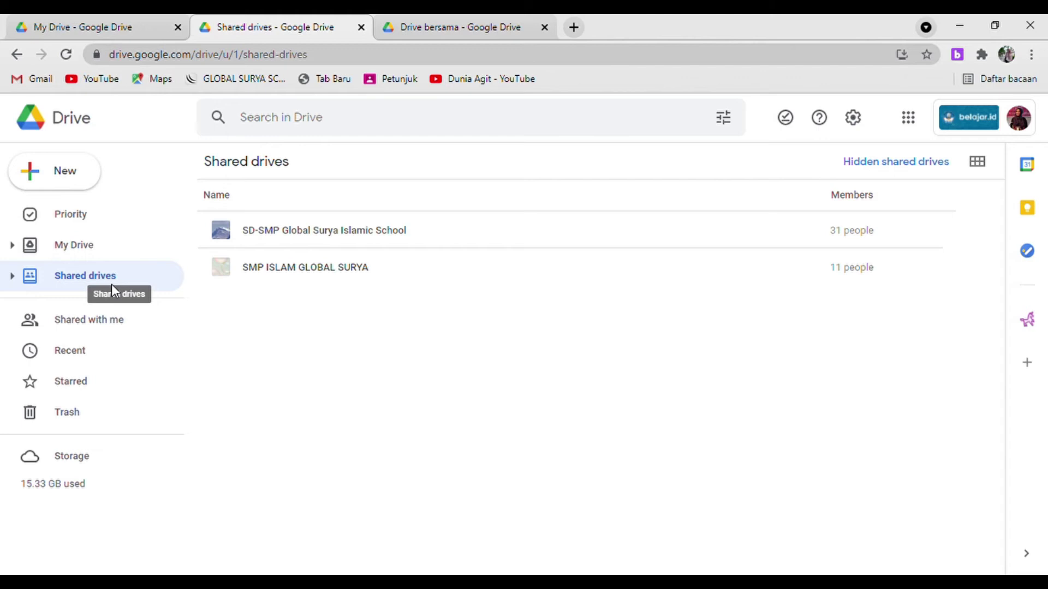
double_click(263, 270)
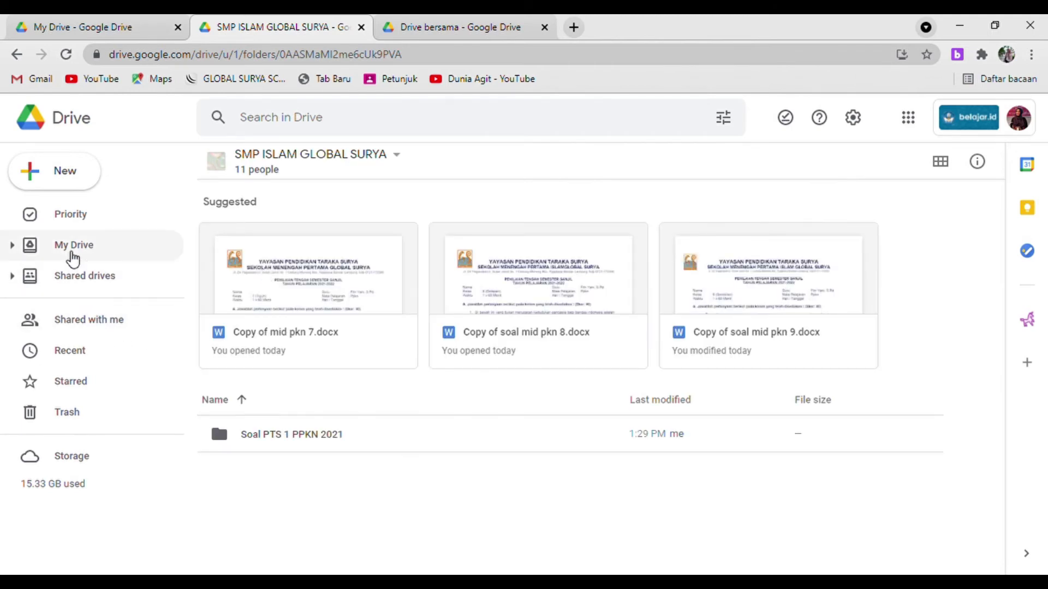
click(18, 54)
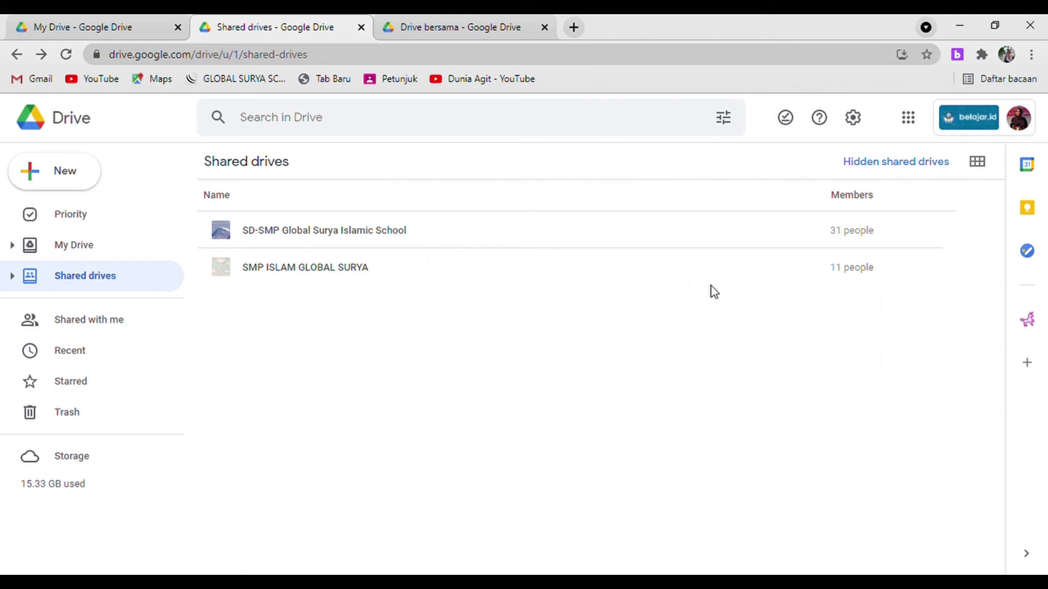
Create a new shared drive named KOMUNITAS DUNIA AGIT
right_click(314, 324)
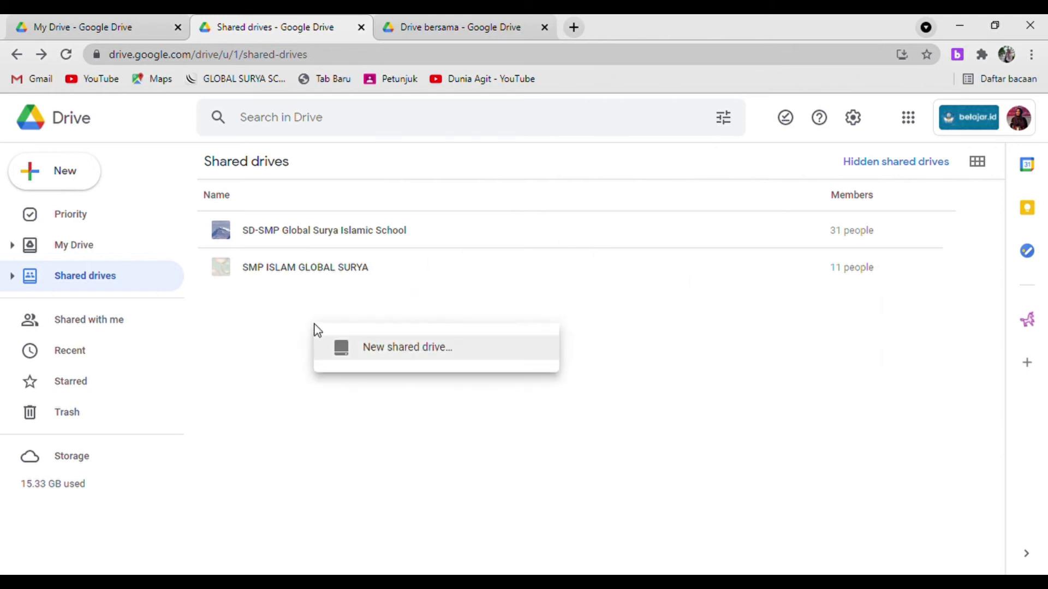
click(376, 349)
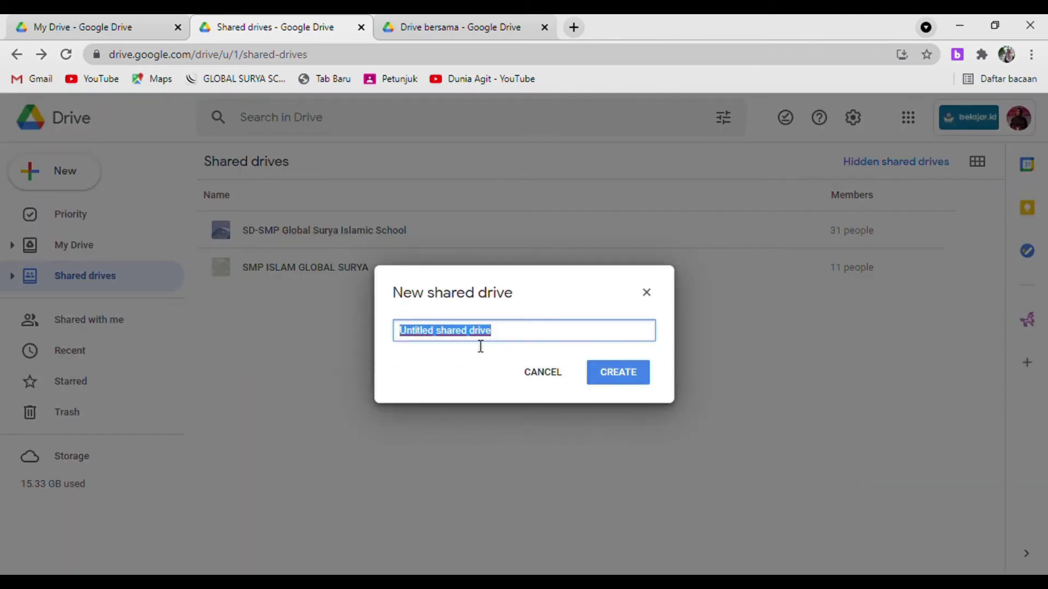
text(KOMUNITAS)
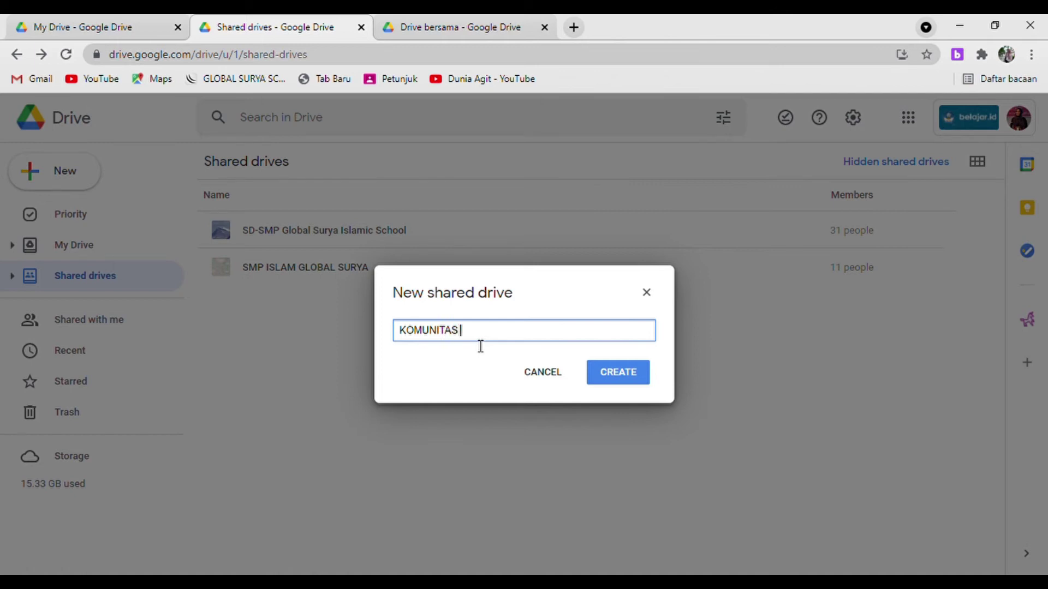
text( DUNIA AGIT)
click(619, 374)
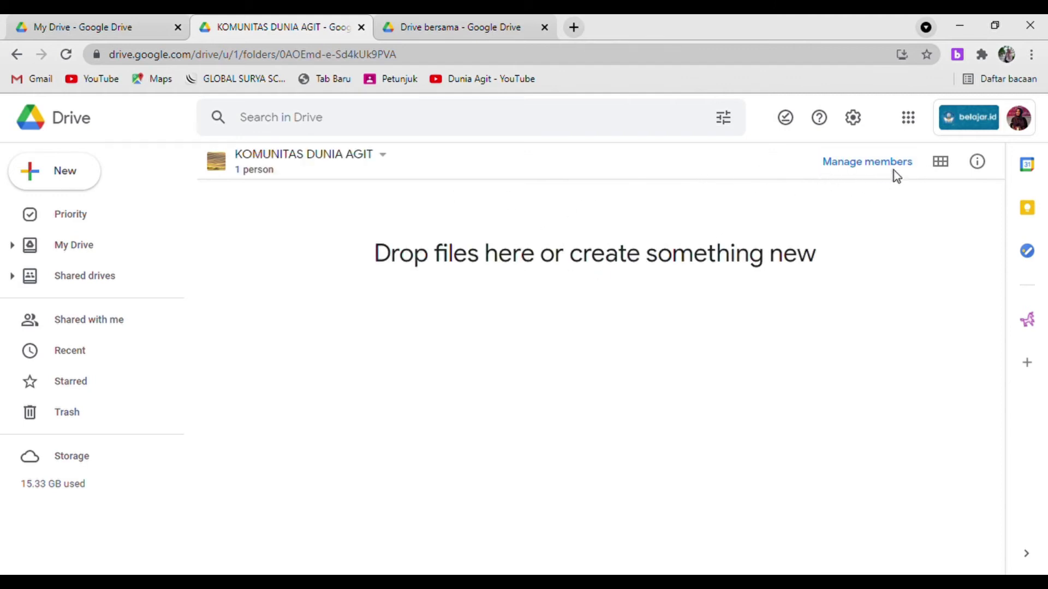
Review the member management options of the KOMUNITAS DUNIA AGIT shared drive without adding anyone
click(850, 164)
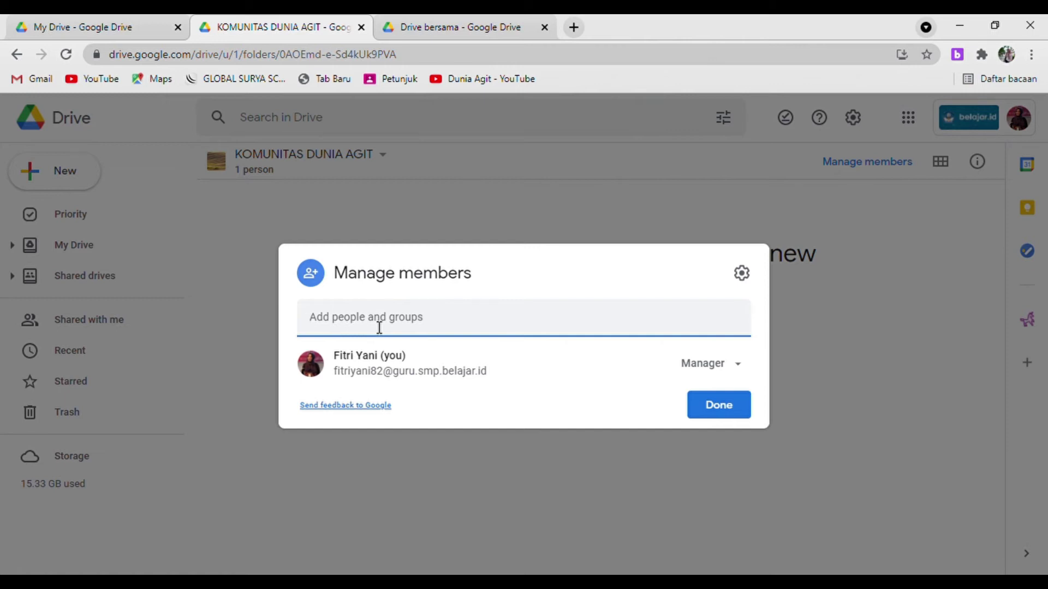
click(715, 417)
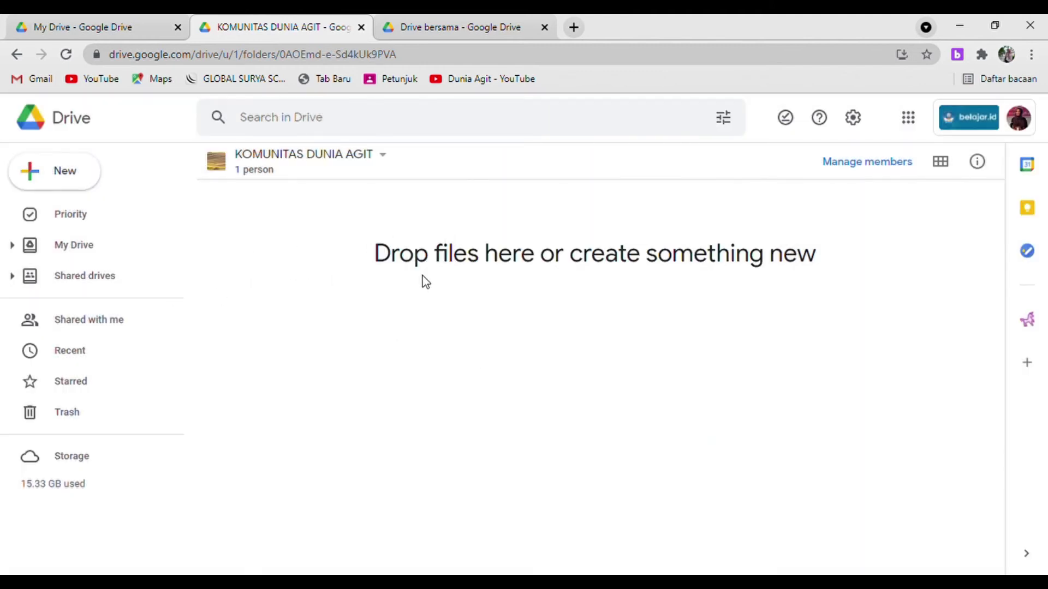
Review who has access to the BAHAN PENGIMBASAN GMT folder in My Drive and its link sharing, leaving the settings as they are
click(103, 329)
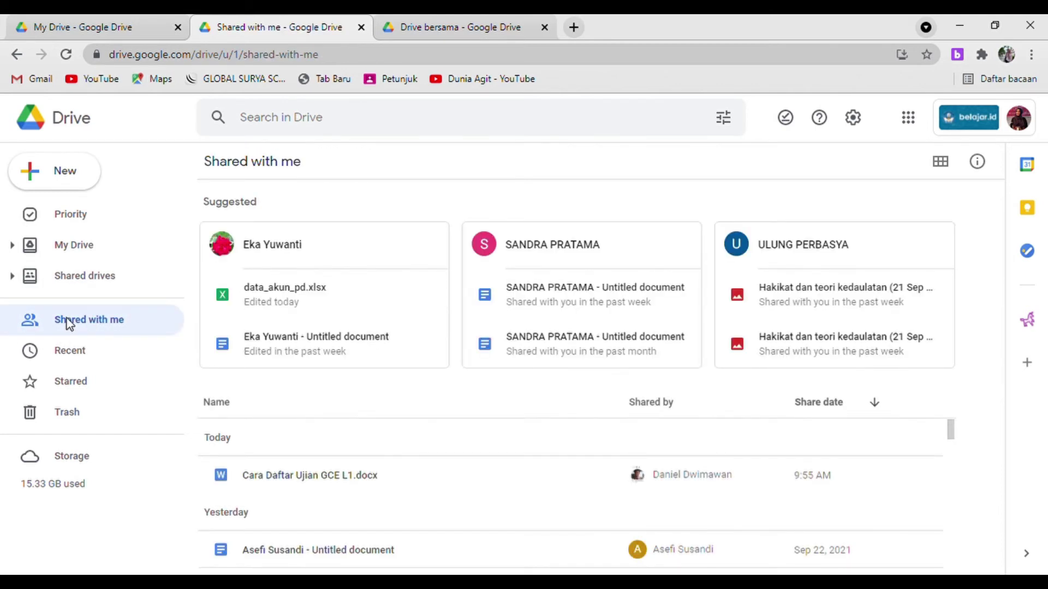
click(73, 251)
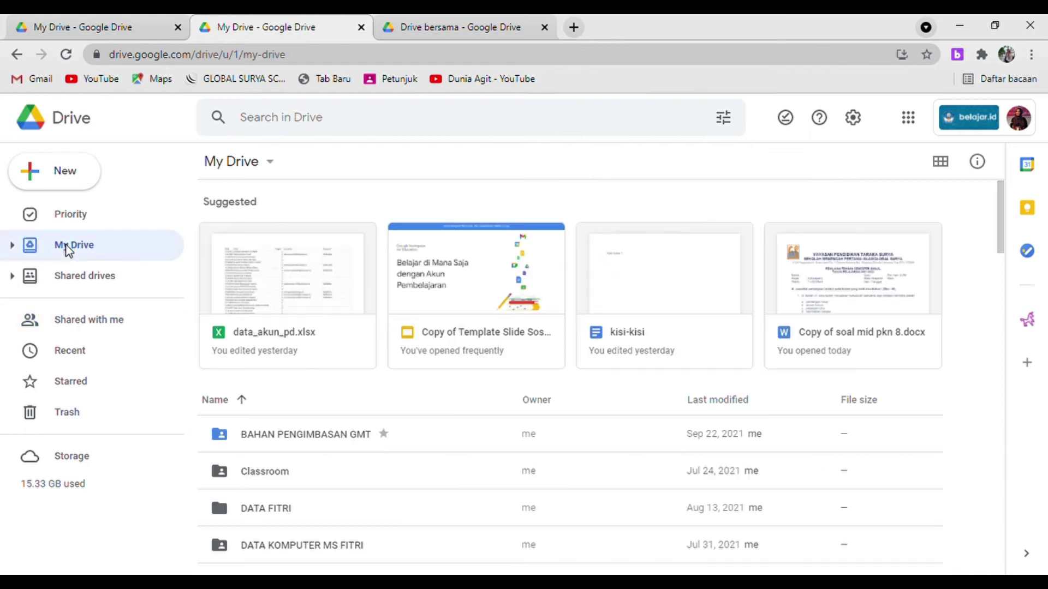
right_click(267, 436)
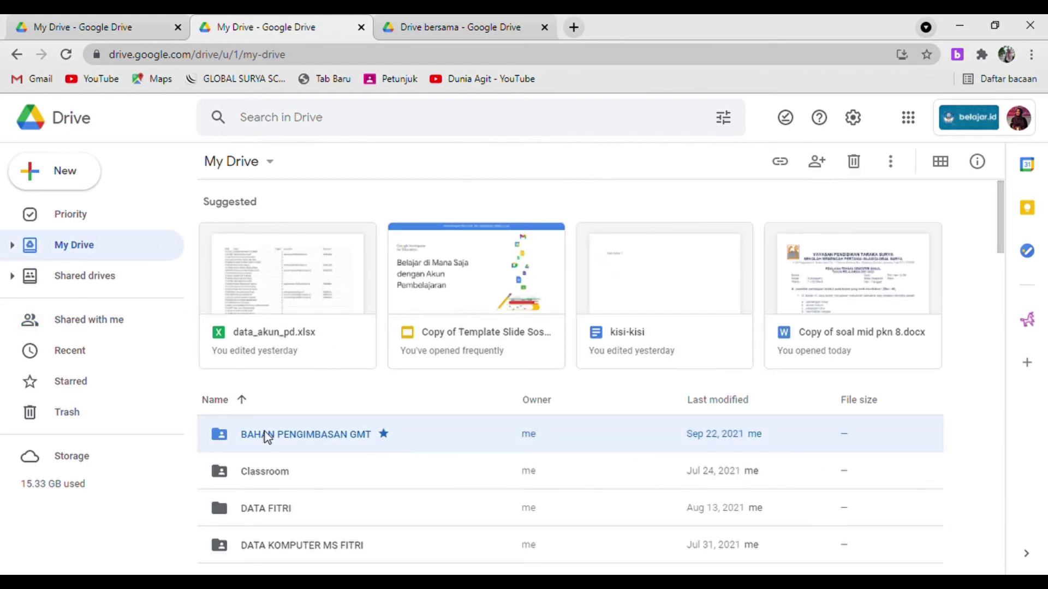
click(362, 261)
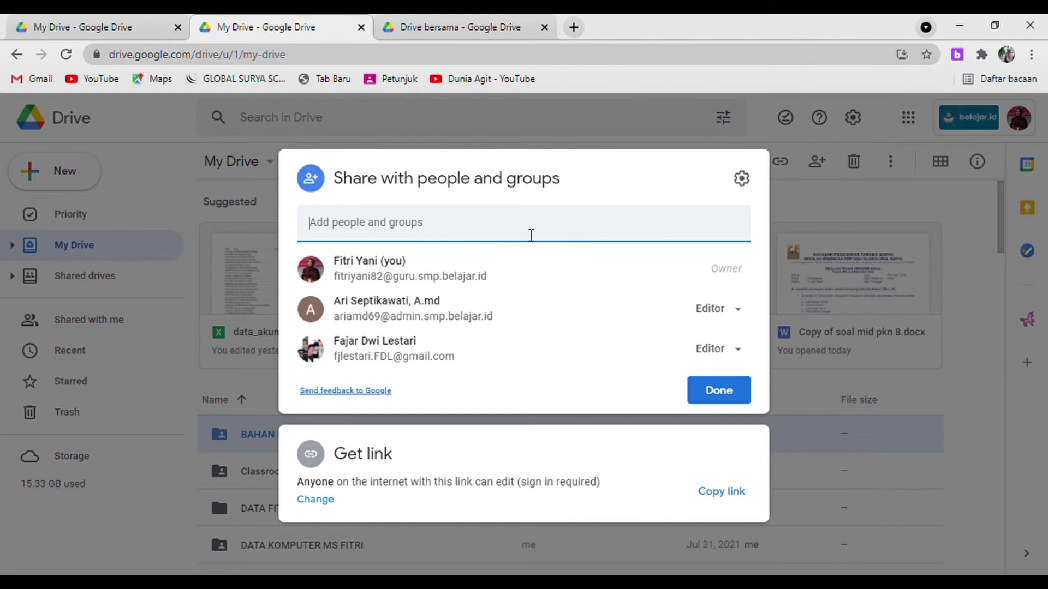
click(739, 397)
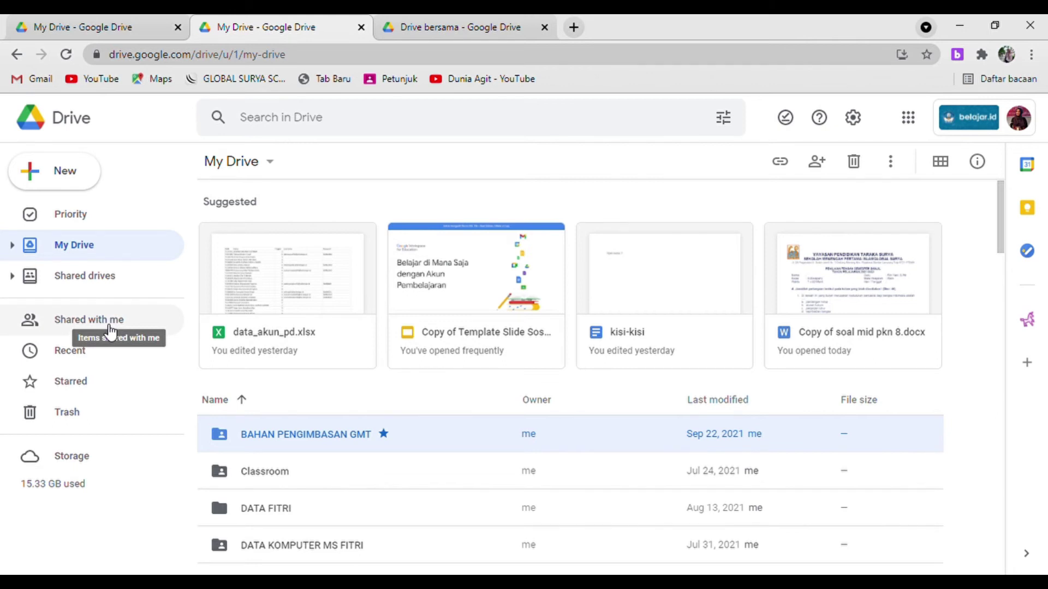
Make the presentation whose name ends in "Nama" among the files shared with this account available offline
click(108, 326)
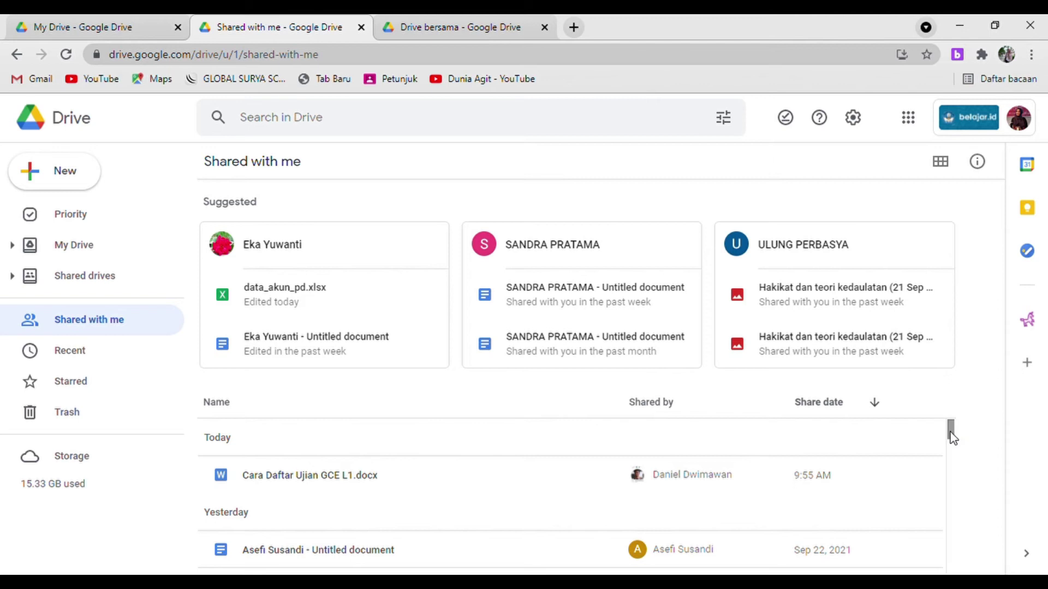
drag(952, 437, 964, 573)
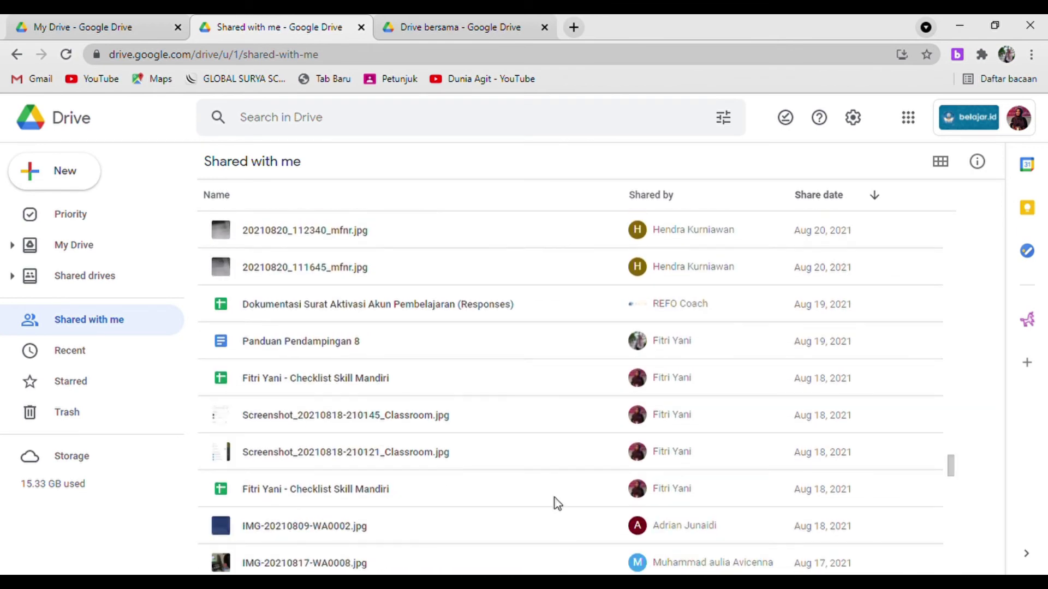
scroll(377, 382, up, 5)
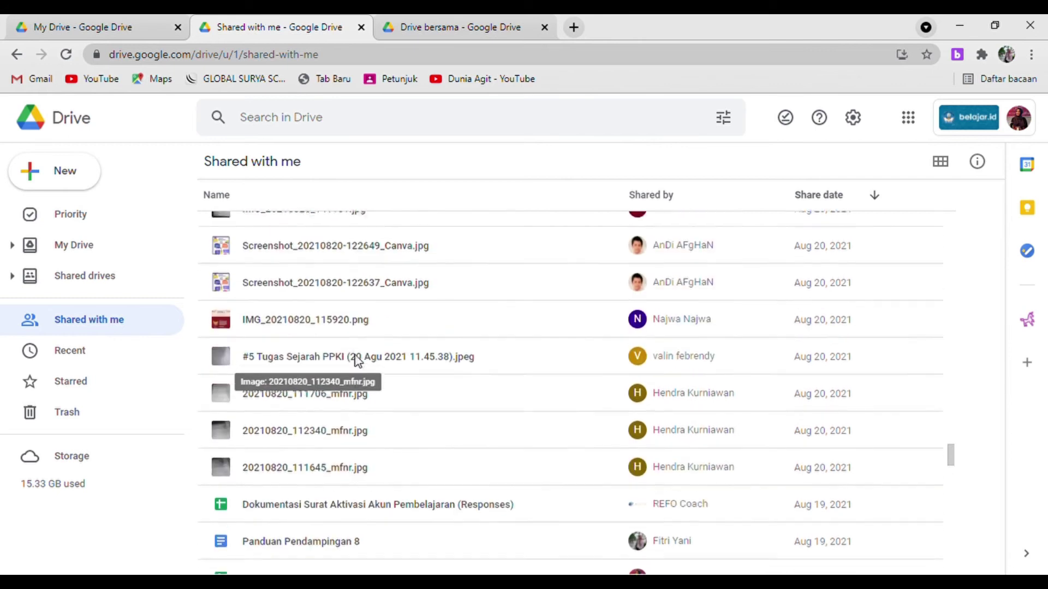
scroll(357, 360, up, 4)
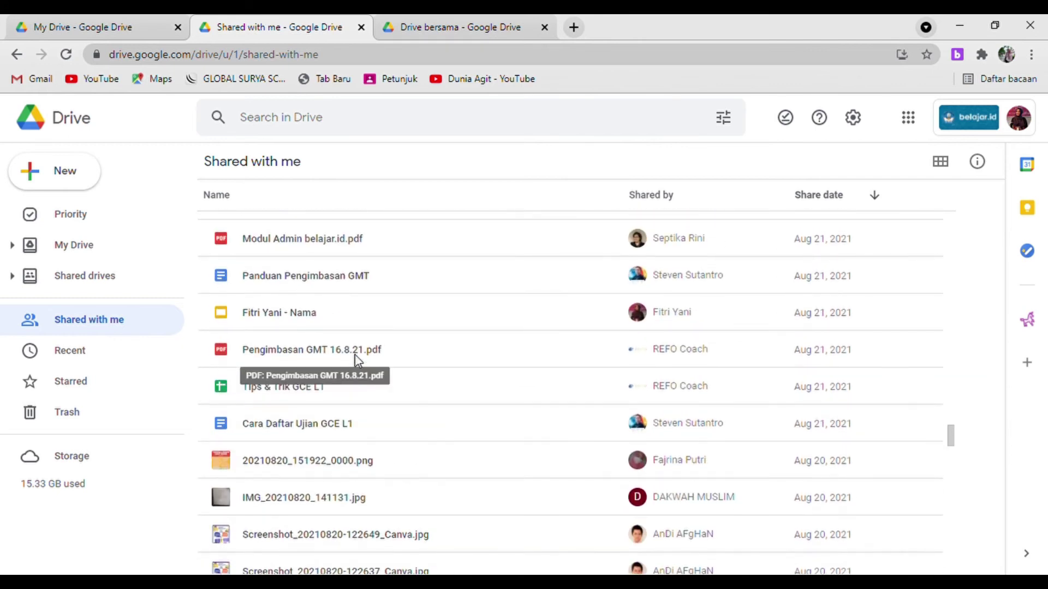
scroll(349, 366, up, 1)
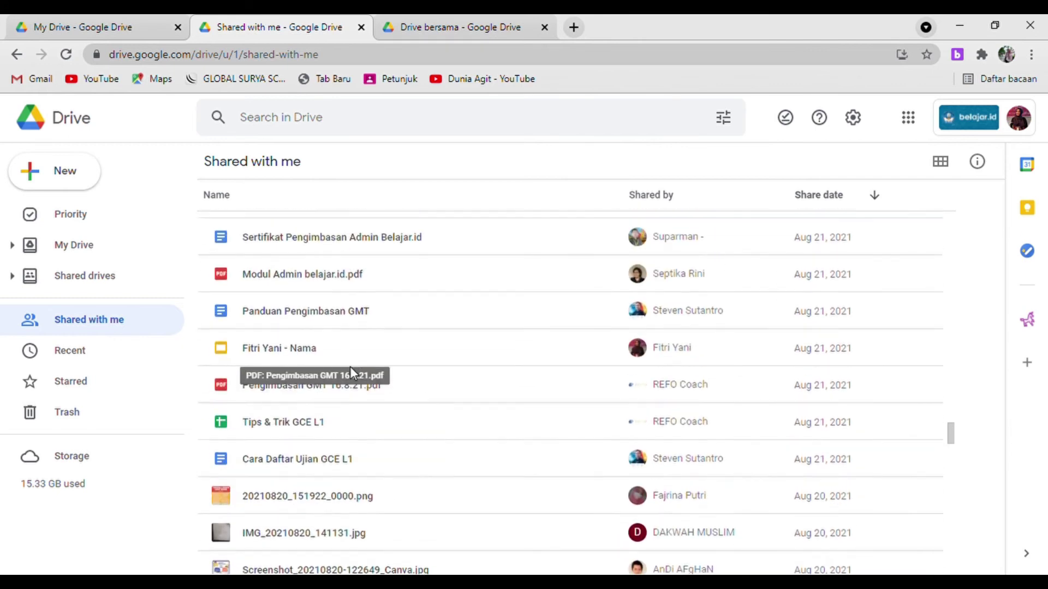
right_click(283, 352)
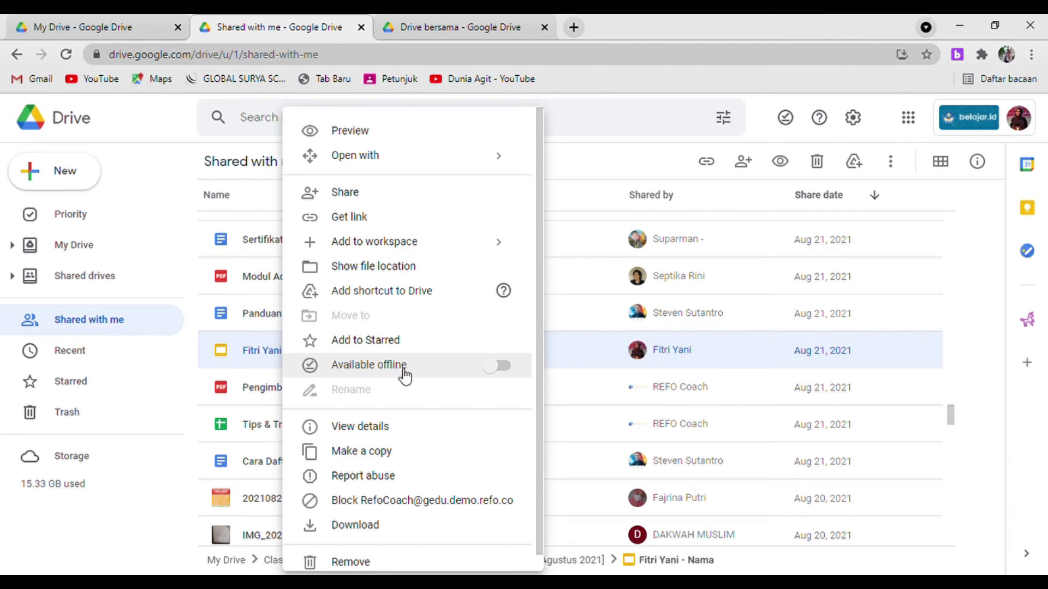
click(505, 371)
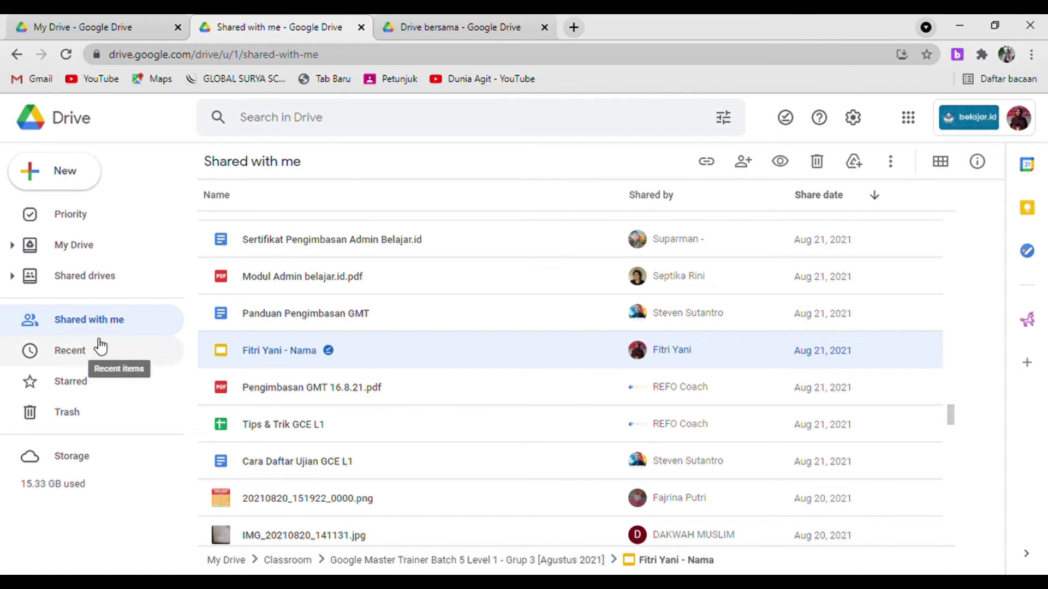
Look through the recent, starred and trashed items and the storage usage listing
click(71, 354)
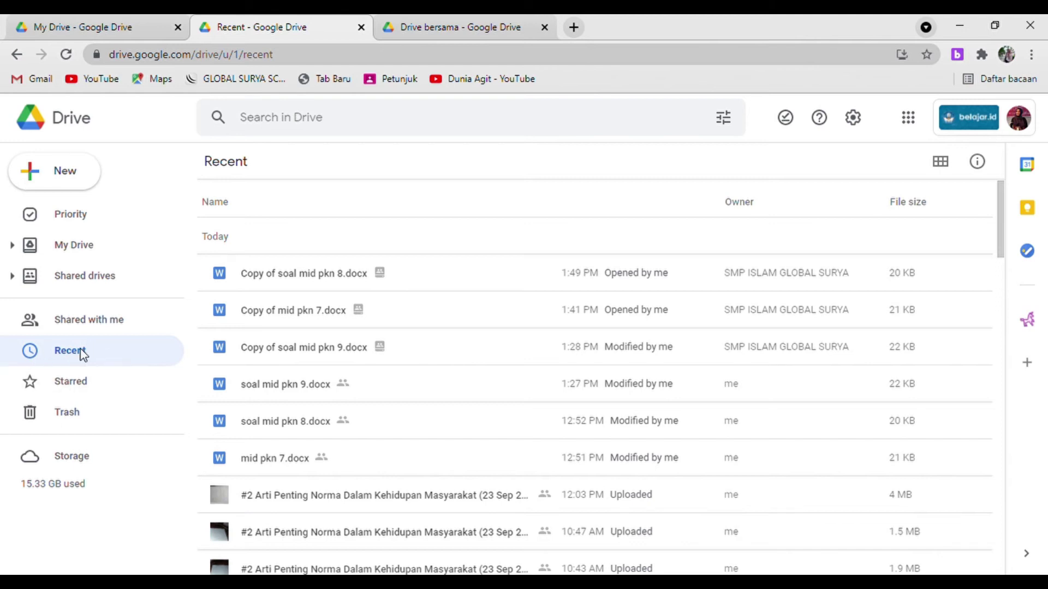
click(71, 394)
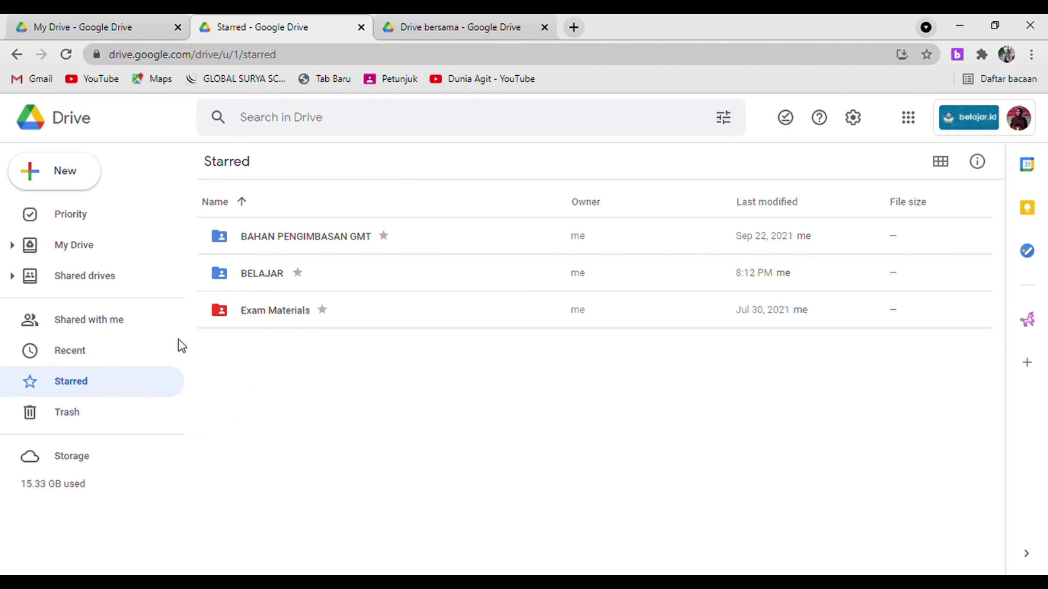
click(63, 418)
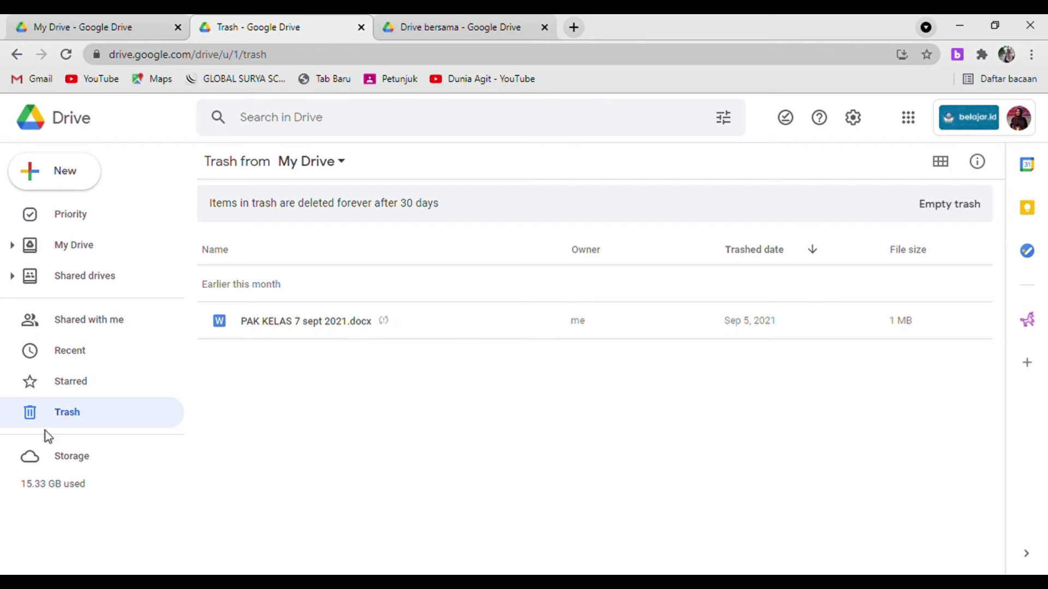
click(52, 458)
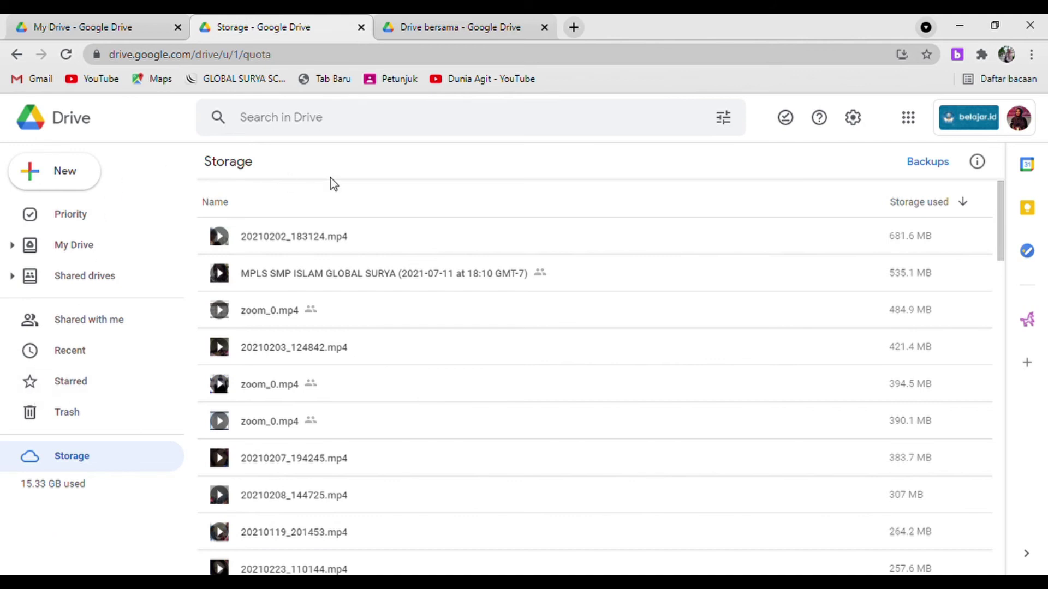
Show the contents of My Drive in grid view, comparing it with the list view
click(75, 258)
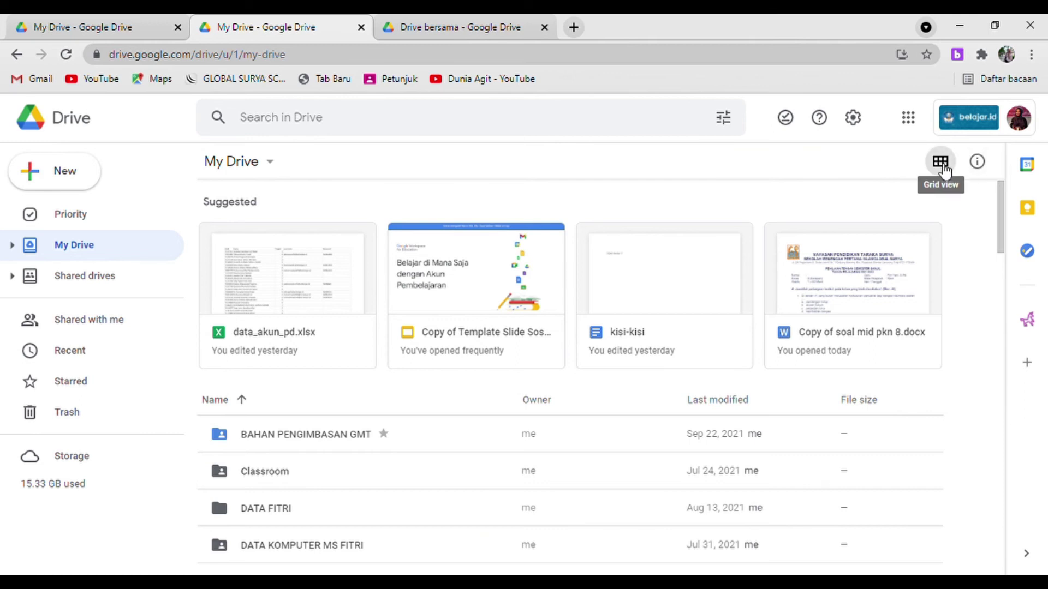
click(943, 170)
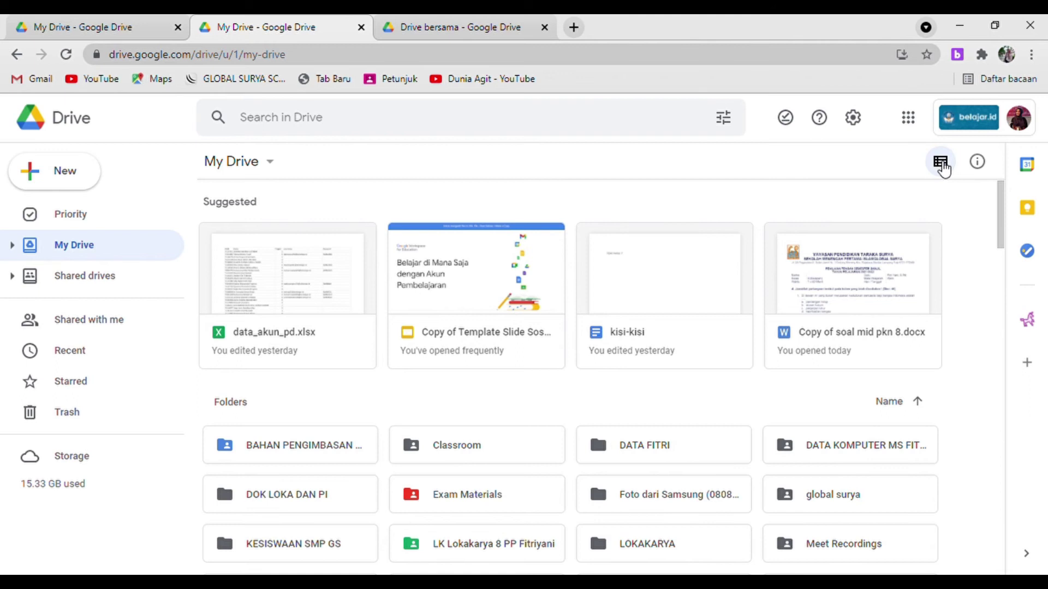
click(941, 164)
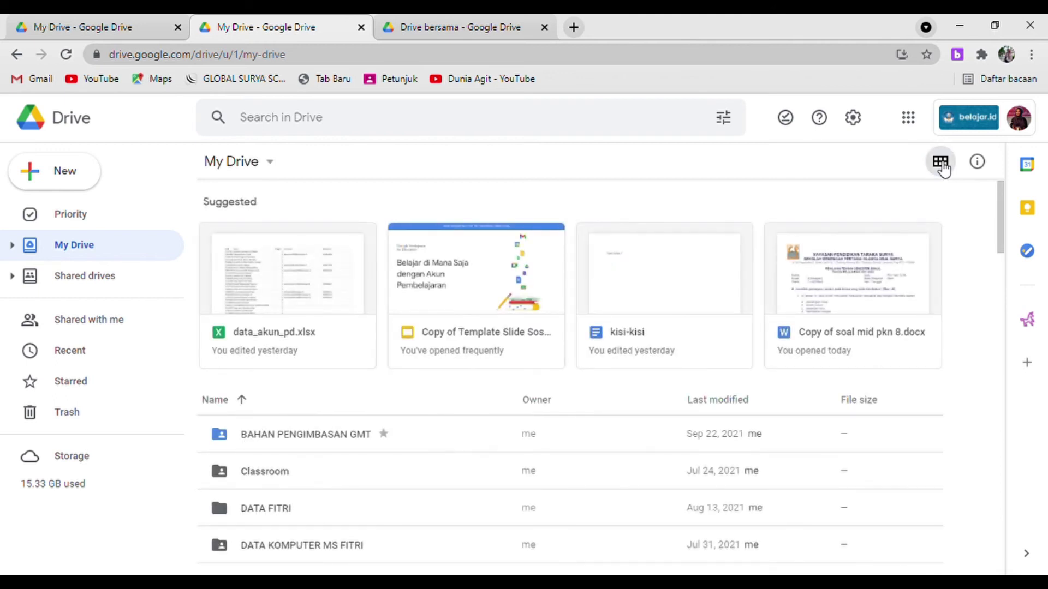
click(941, 164)
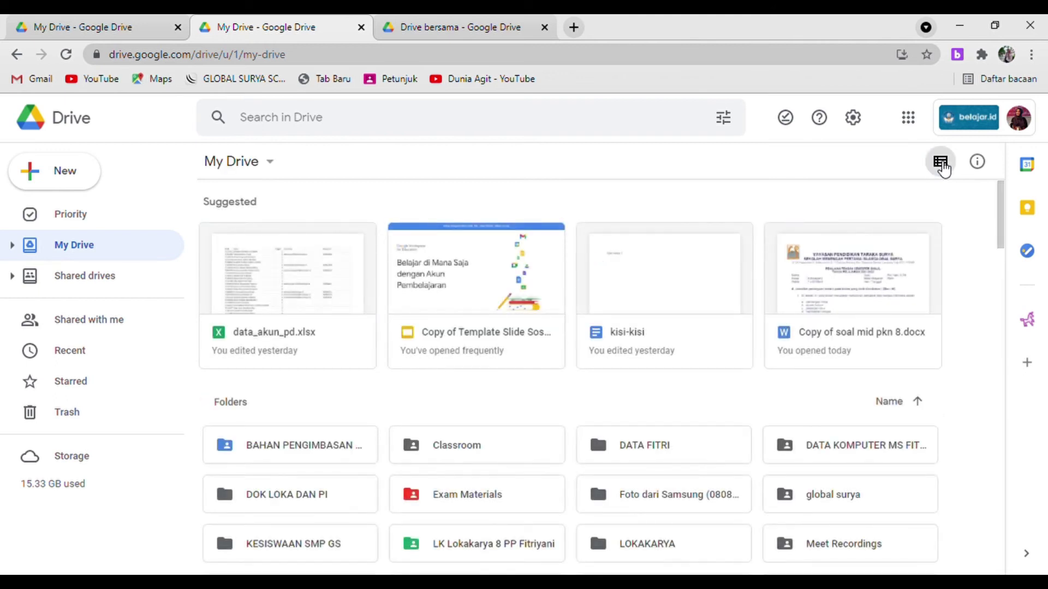
Turn on offline preview for the Drive and check that the setting is enabled
click(792, 123)
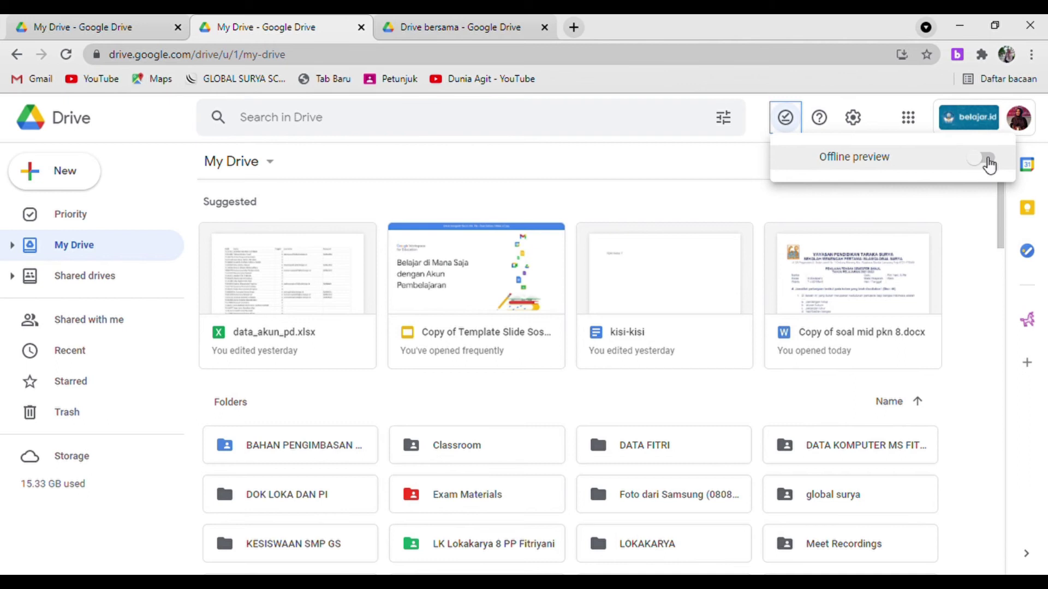
click(987, 160)
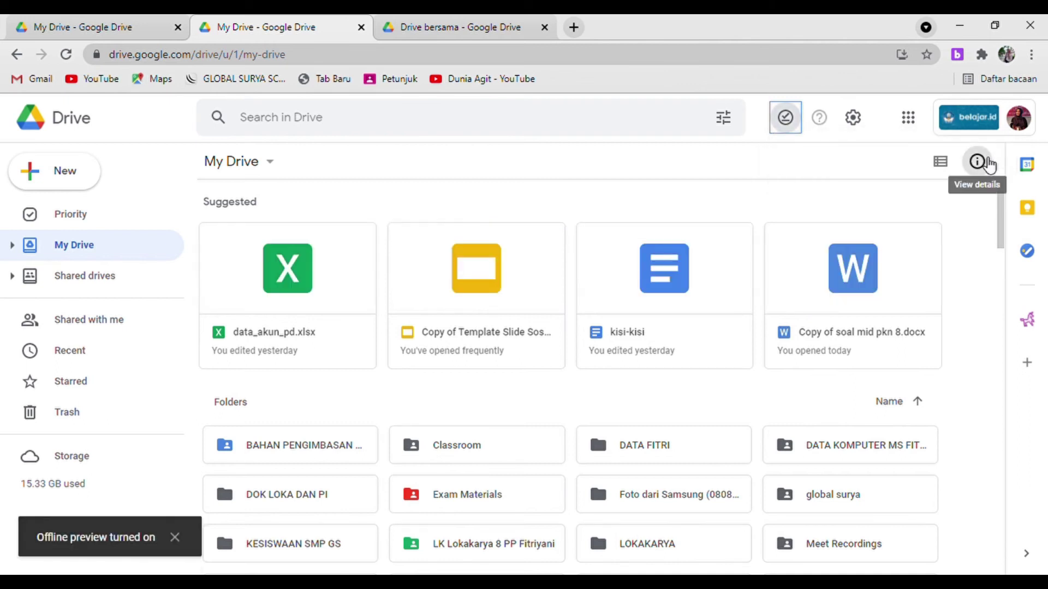
click(791, 131)
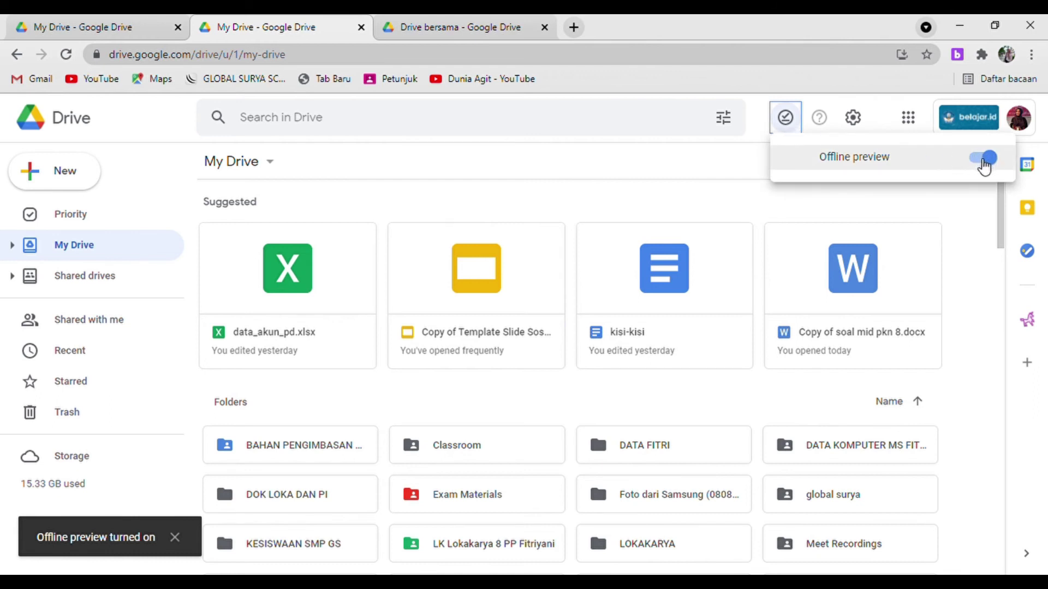
click(551, 201)
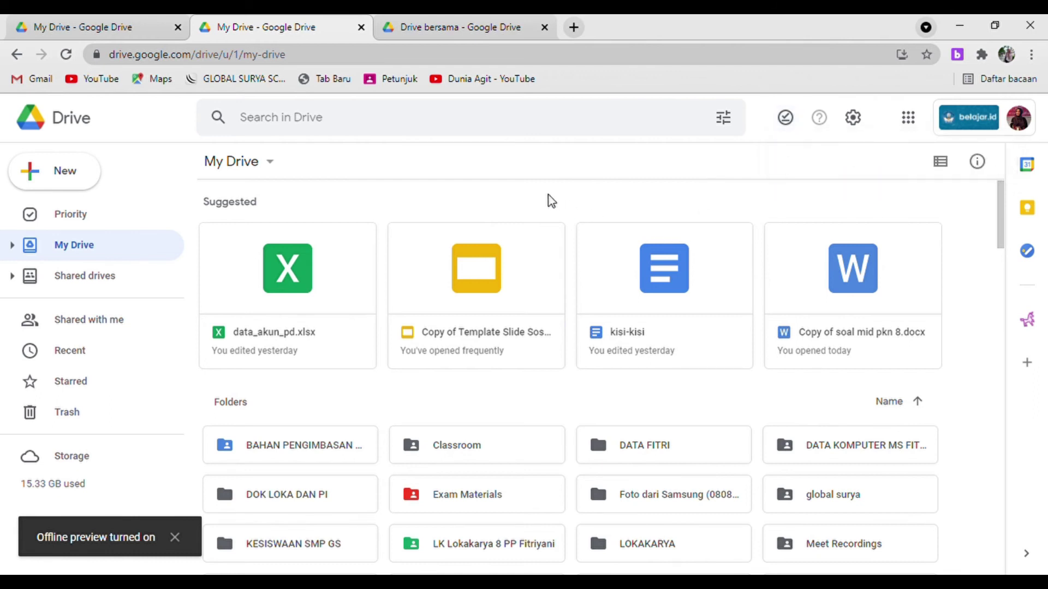
Make the suggested file data_akun_pd.xlsx available offline
right_click(296, 262)
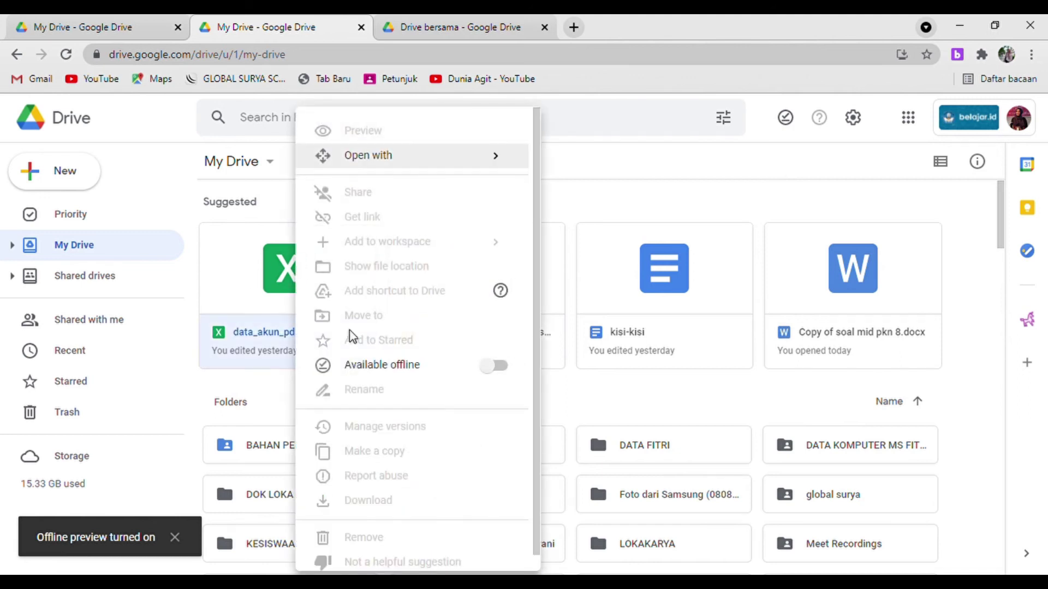
click(500, 367)
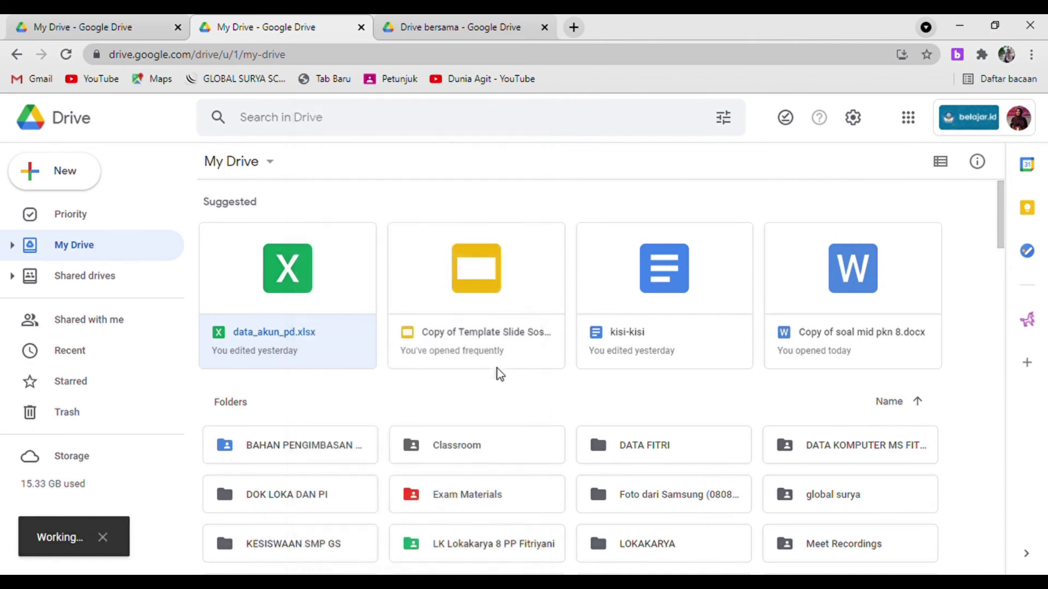
right_click(443, 283)
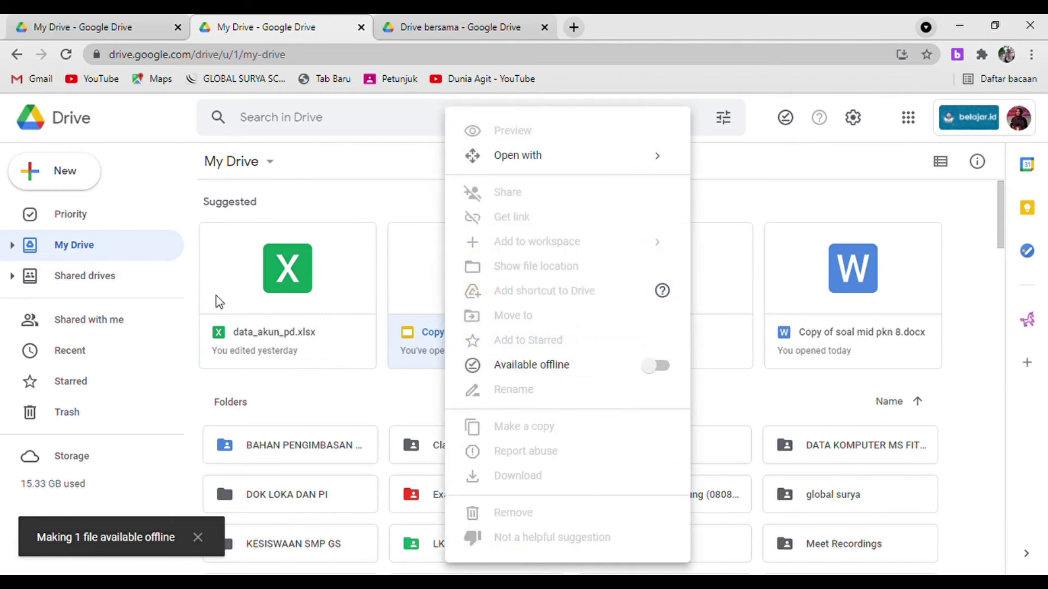
Open the BAHAN PENGIMBASAN GMT folder and make its first document, "Copy of Cara Aktivasi Ak...", available offline
click(269, 452)
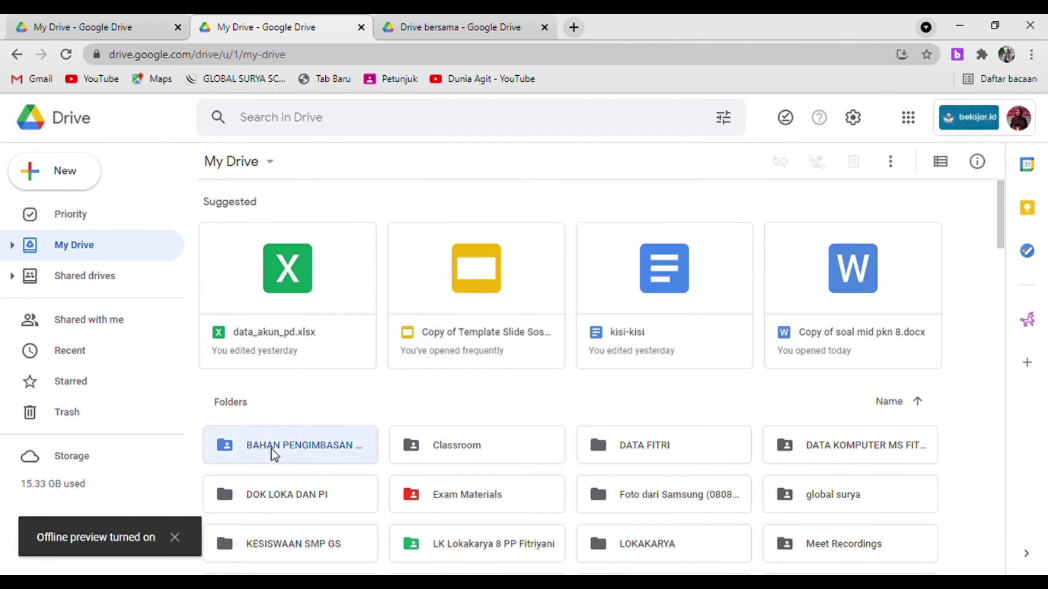
scroll(271, 450, down, 3)
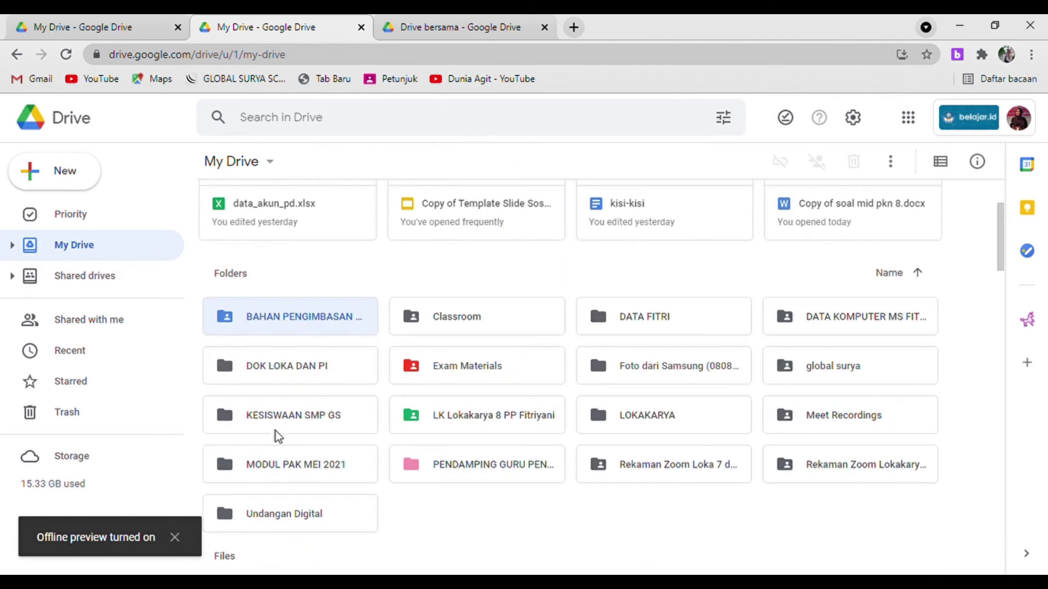
right_click(279, 322)
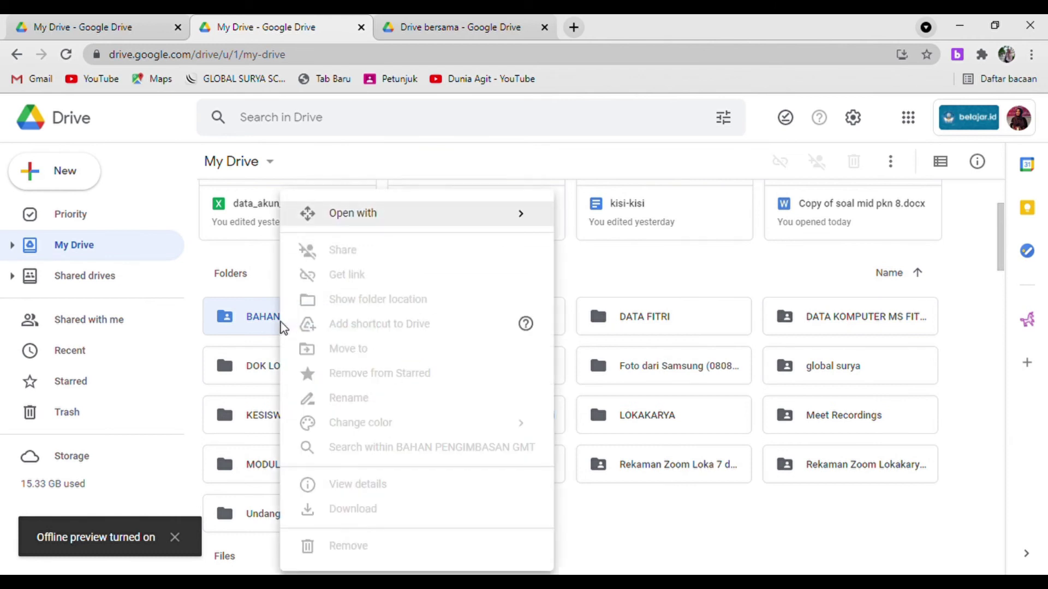
double_click(250, 335)
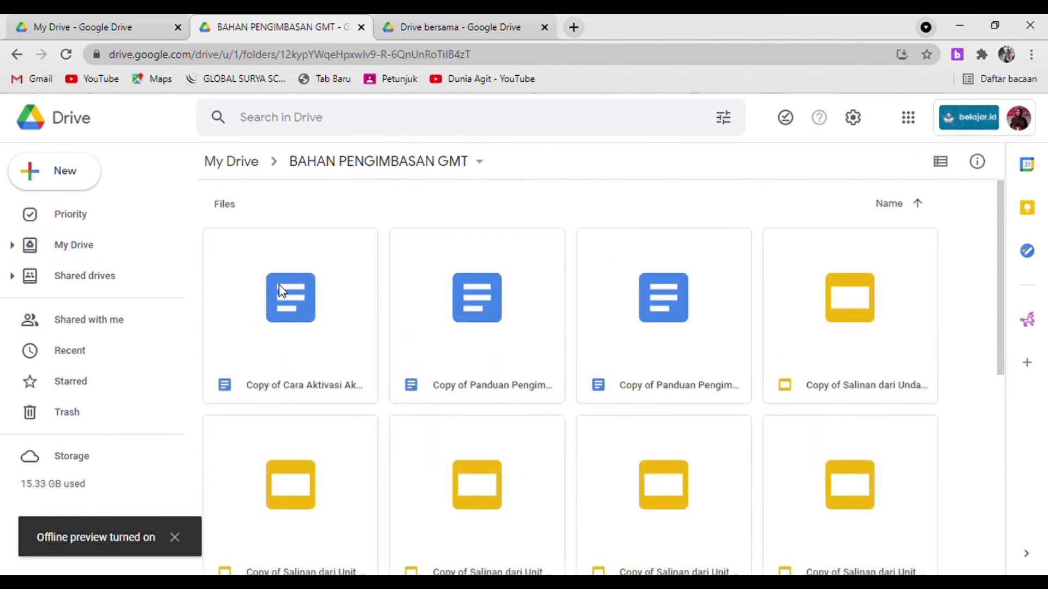
right_click(281, 290)
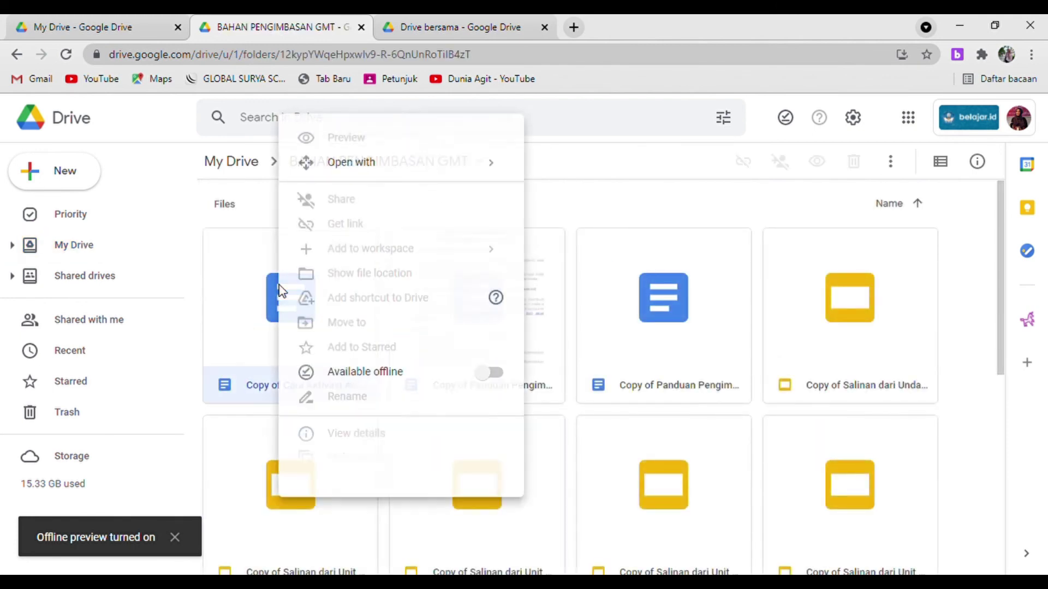
click(489, 375)
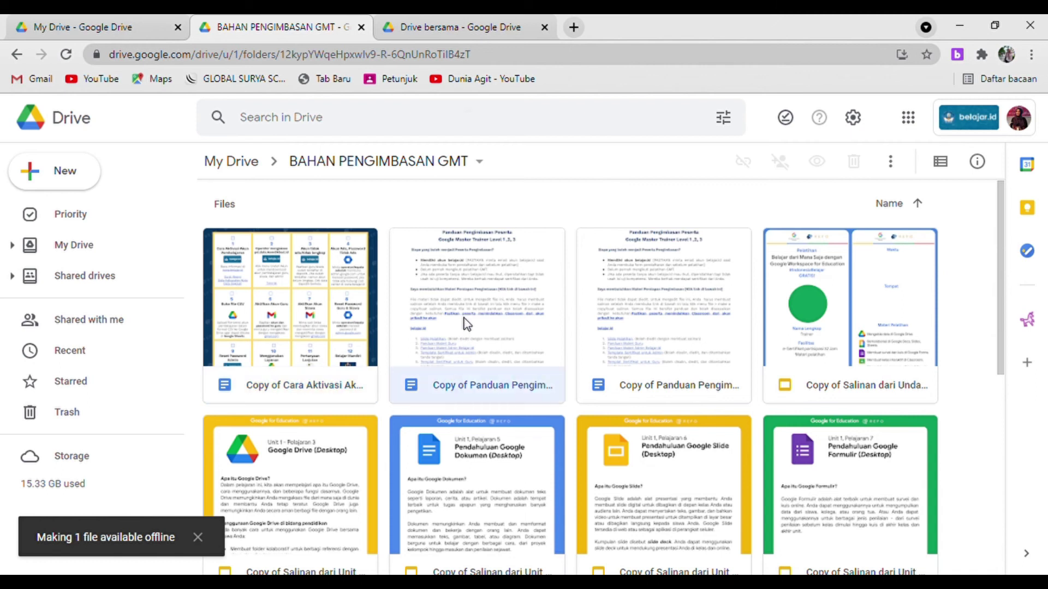
Make the second document in the folder, "Copy of Panduan Pengim...", available offline
right_click(463, 318)
click(680, 374)
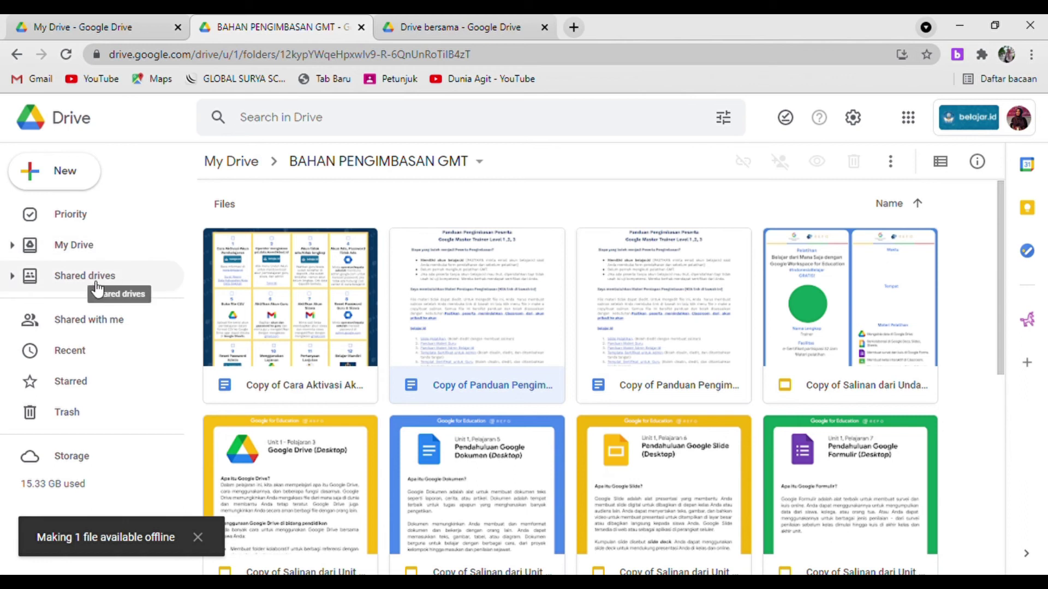
Look through the Google apps list, the file-type search suggestions and the Drive settings options
click(909, 118)
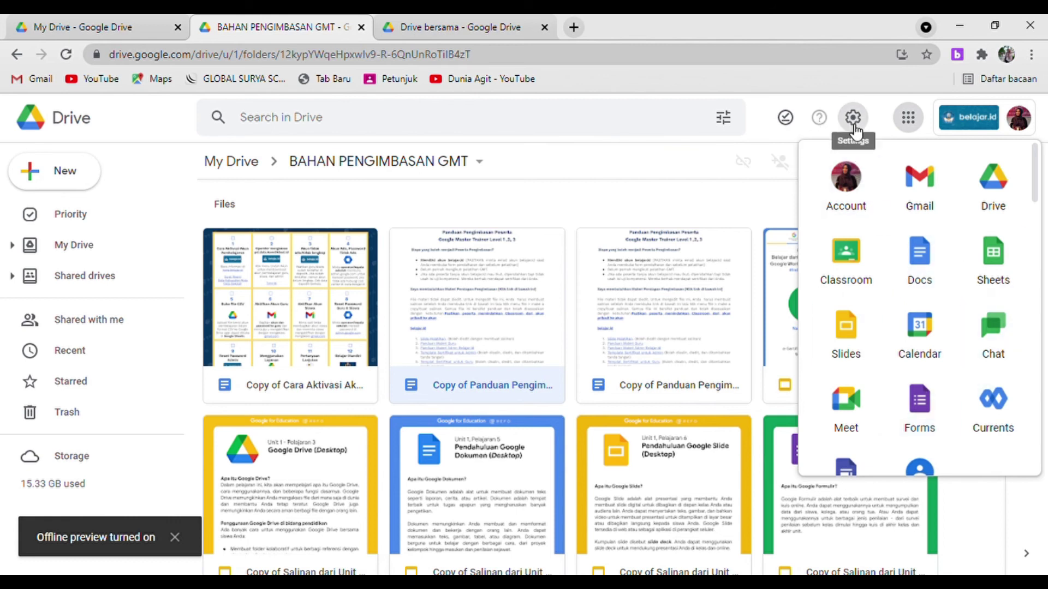
click(440, 130)
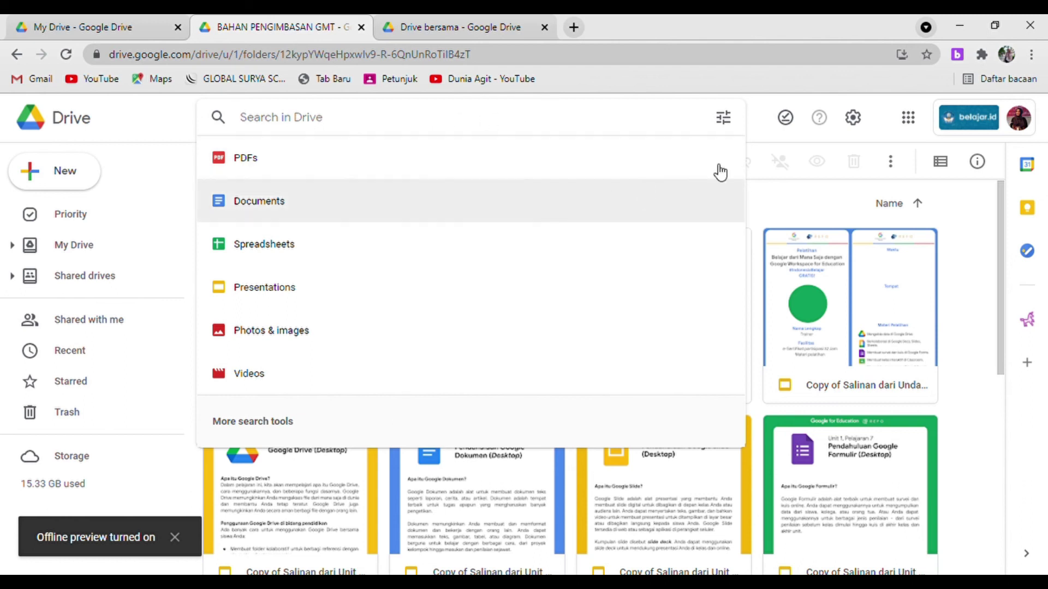
click(827, 131)
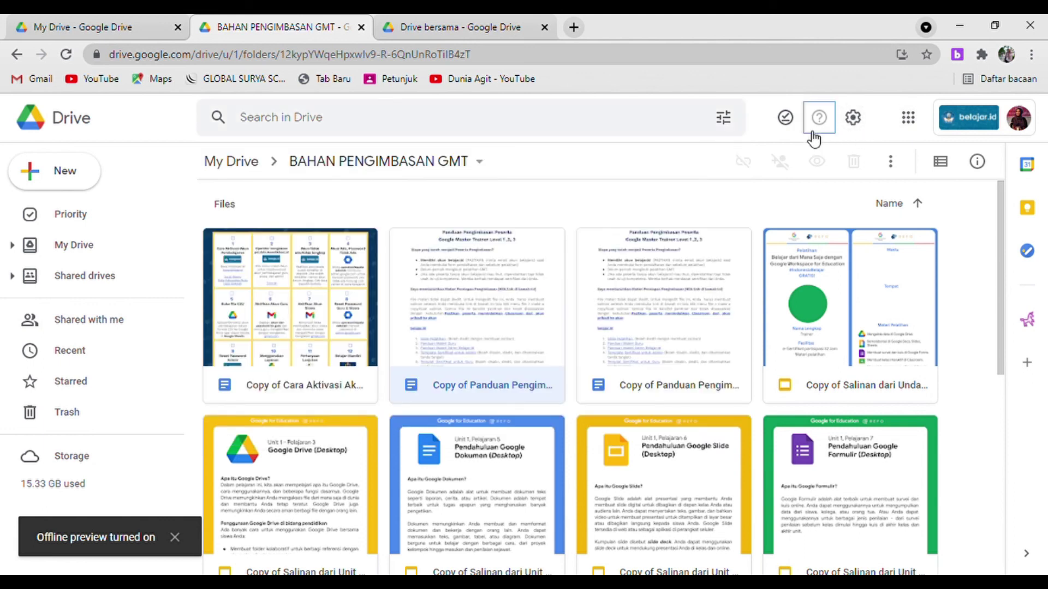
click(853, 119)
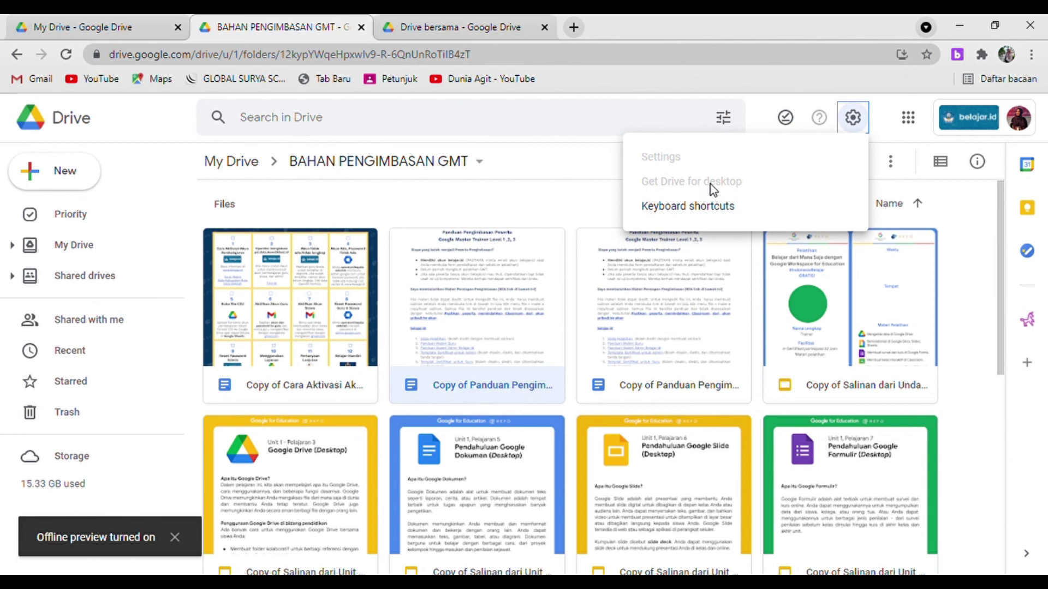
Switch to the other account's Drive bersama page and open the download page for Backup and Sync for Windows
click(452, 24)
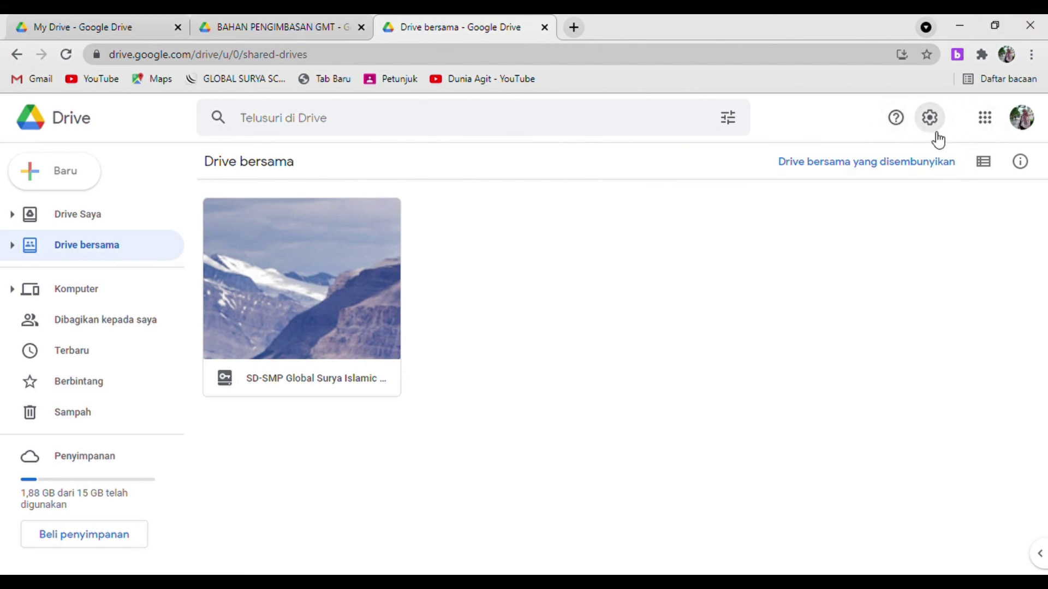
click(301, 20)
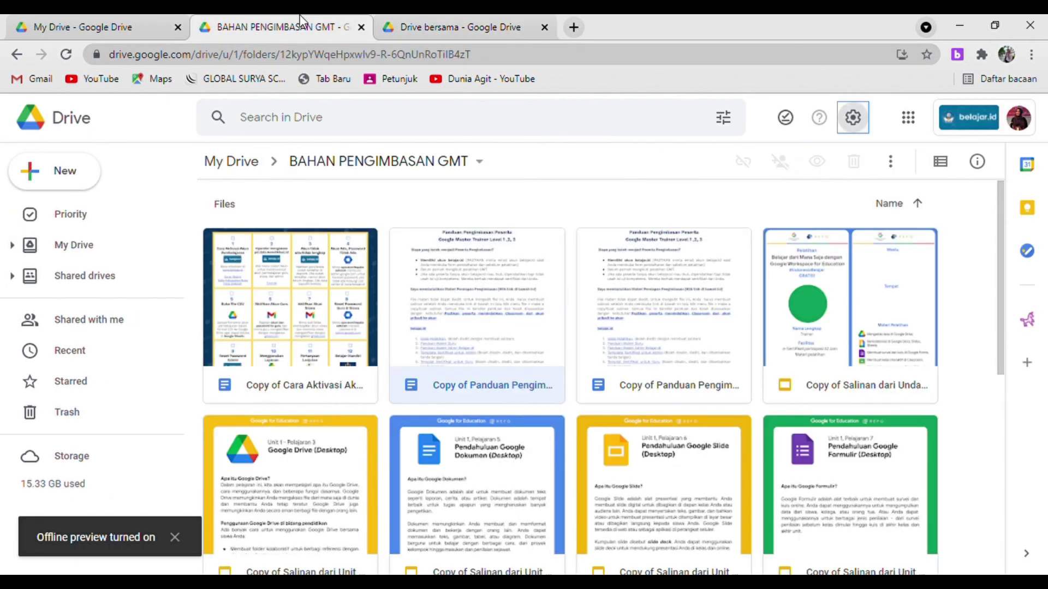
click(489, 21)
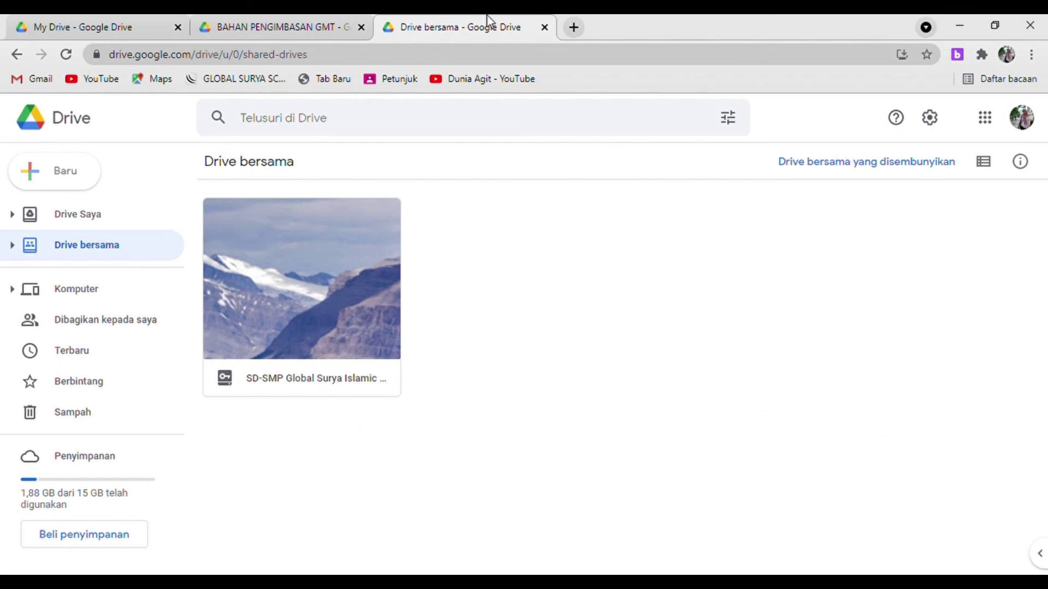
click(931, 123)
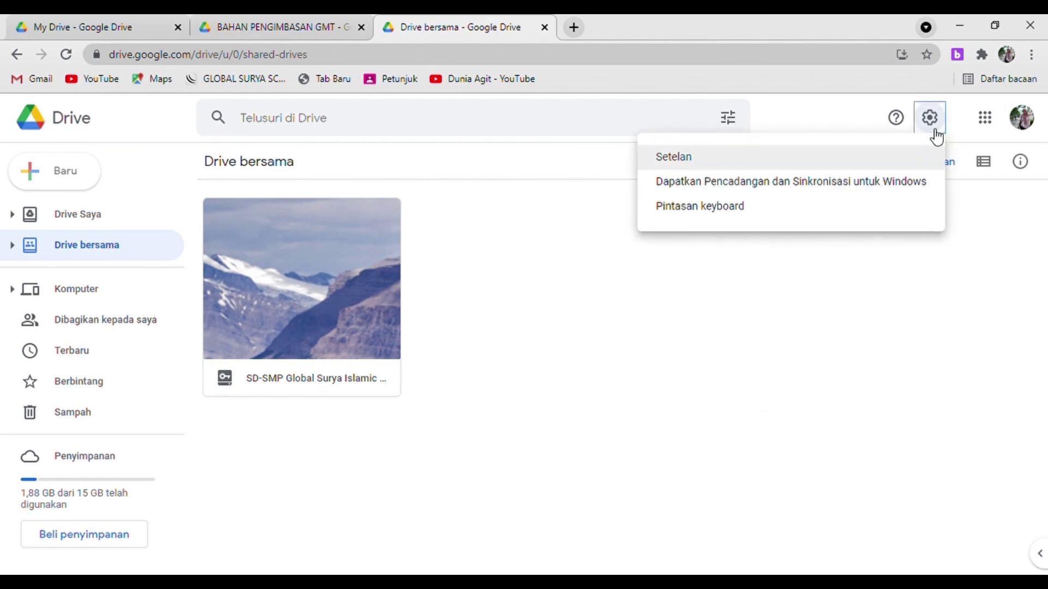
click(729, 189)
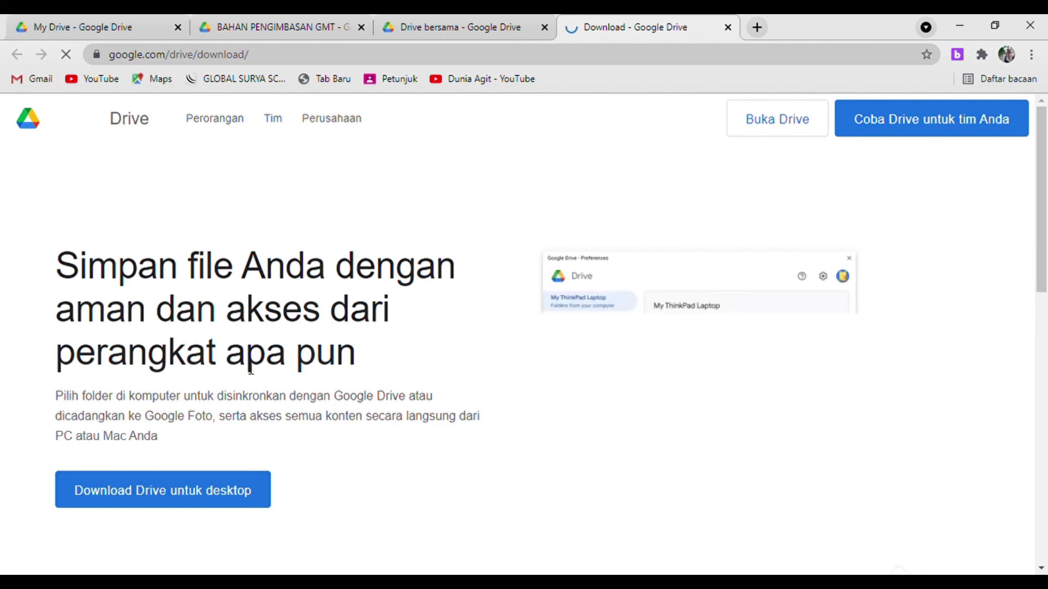
Start downloading the Drive for desktop installer and discard the downloaded file
scroll(251, 369, down, 2)
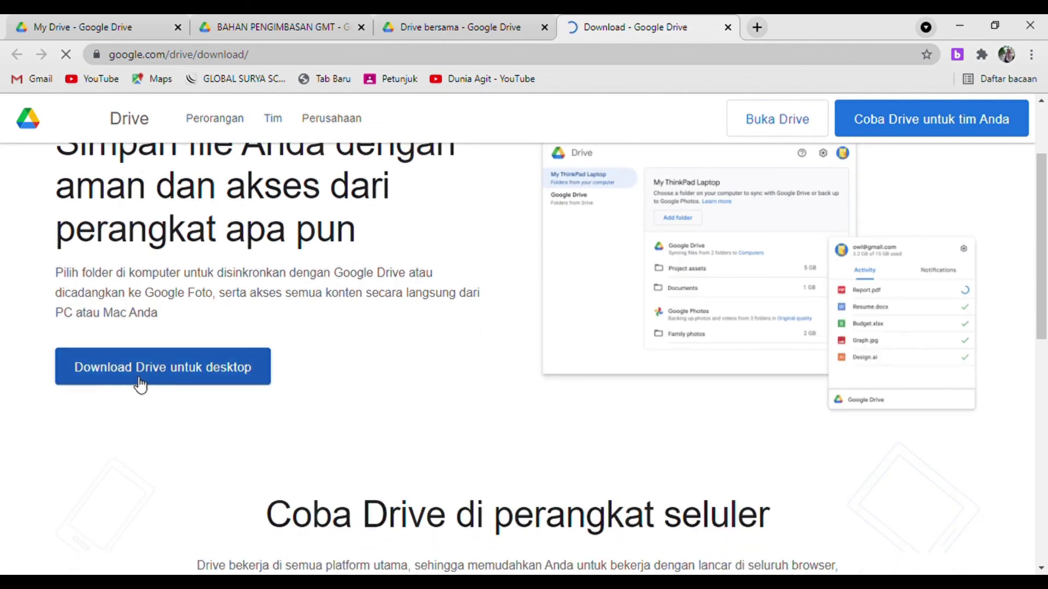
click(166, 371)
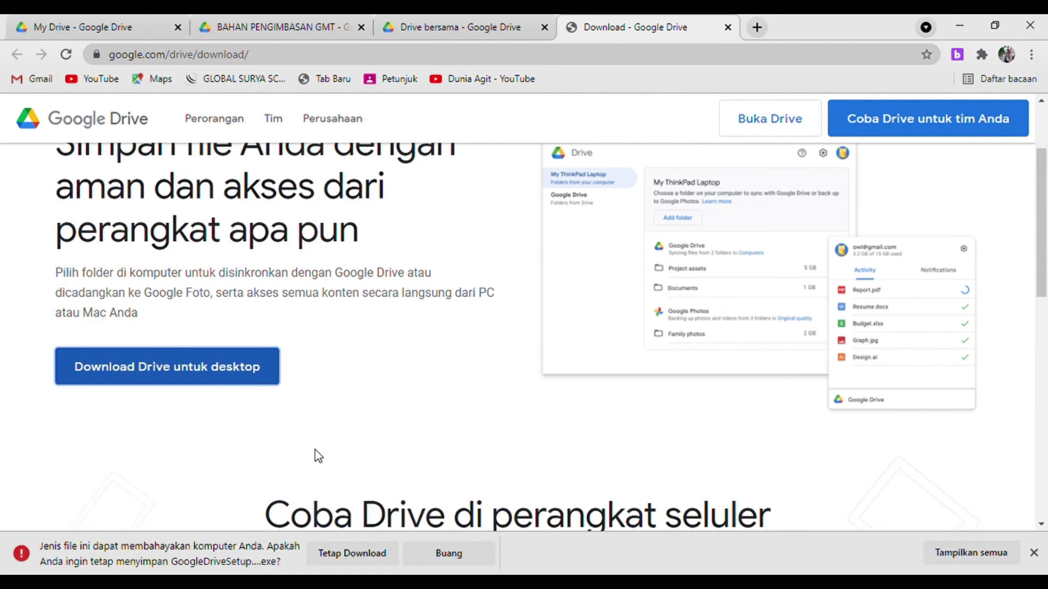
click(448, 559)
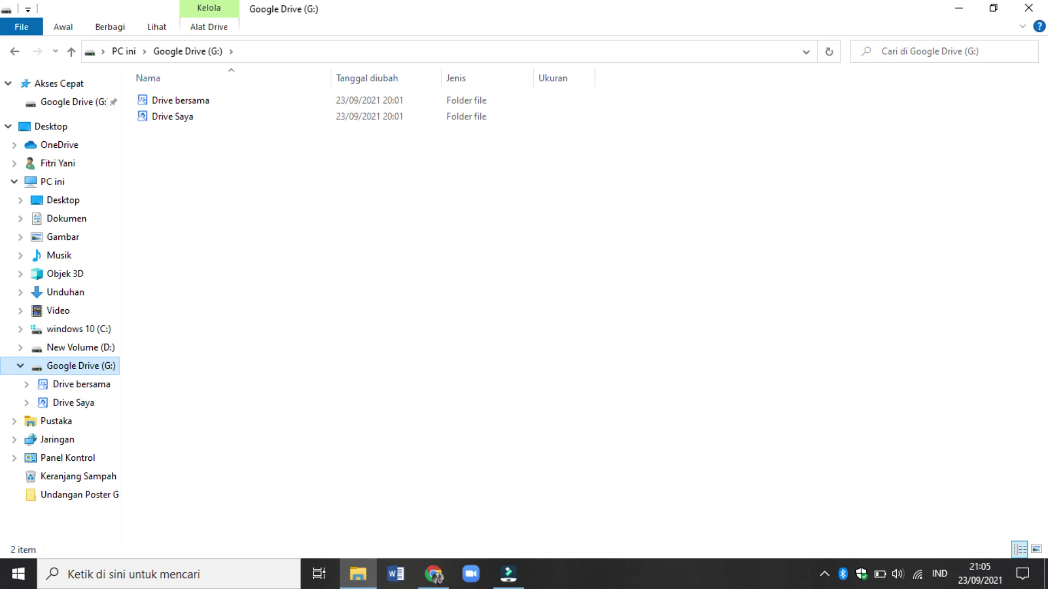
View the Drive bersama and Drive Saya folders of Google Drive (G:) in File Explorer
click(81, 384)
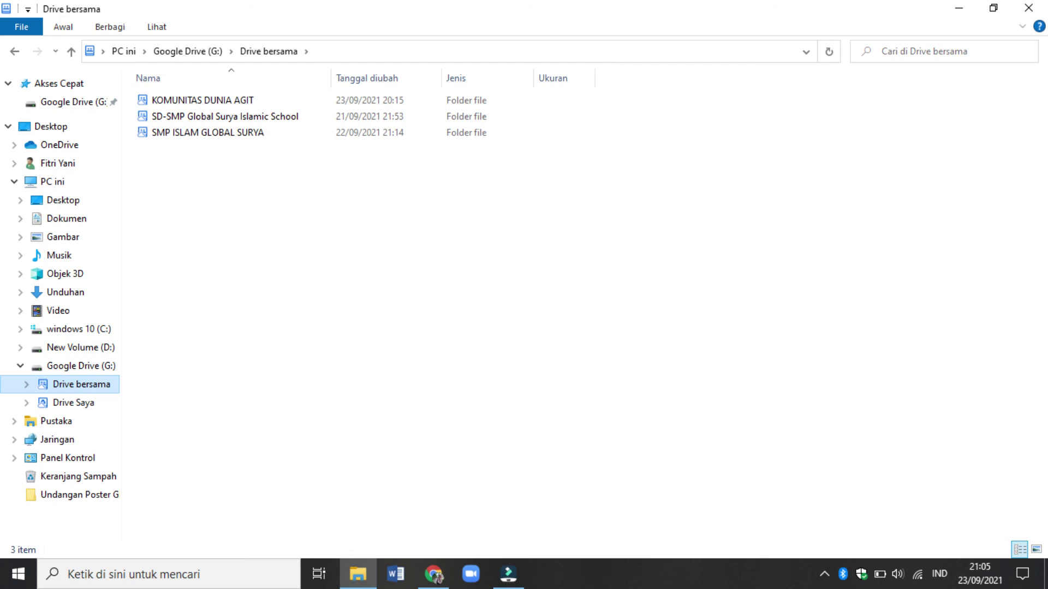
key(Down)
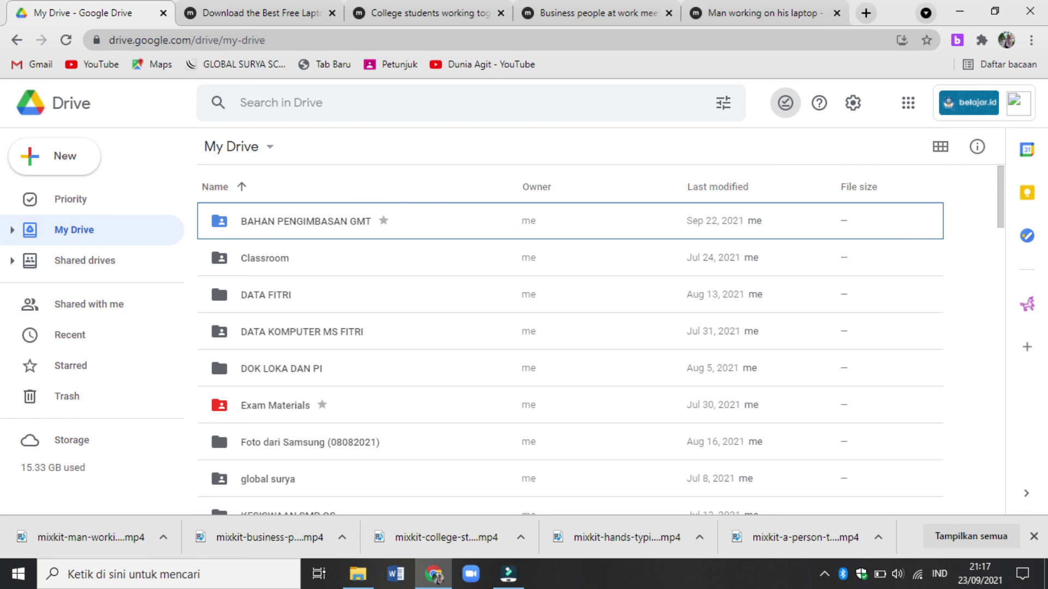
Open the BAHAN PENGIMBASAN GMT folder in the browser and check the offline availability of its first document
key(Return)
key(shift+F10)
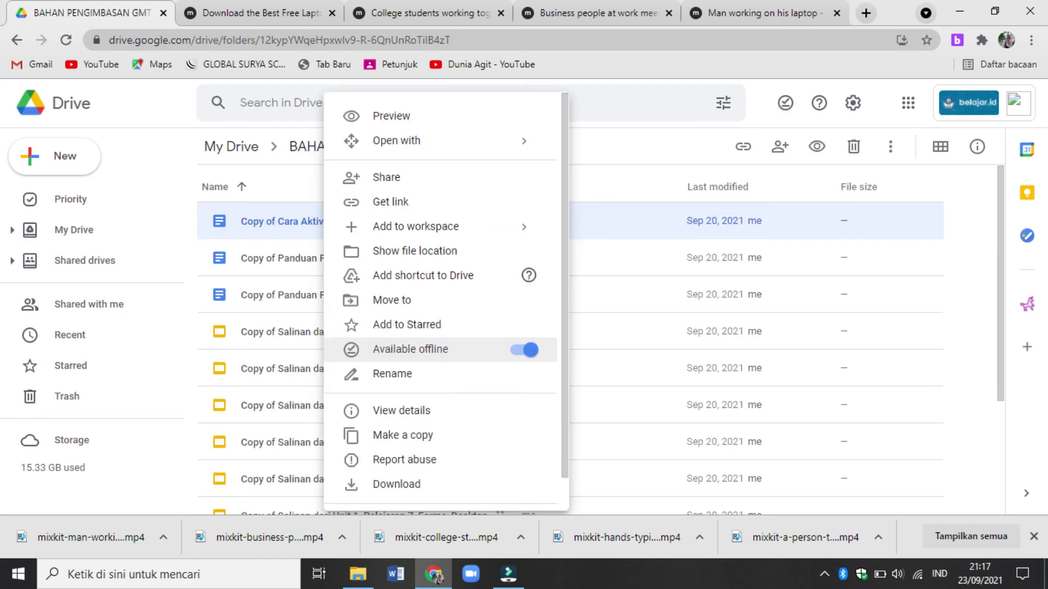